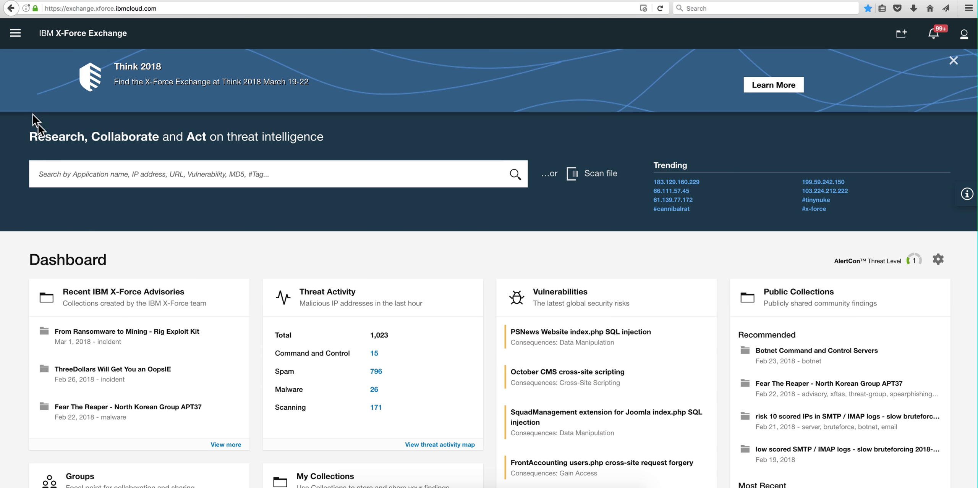
- Expand Recent IBM X-Force Advisories to list the 855 advisory-tagged public collections
left_click(225, 446)
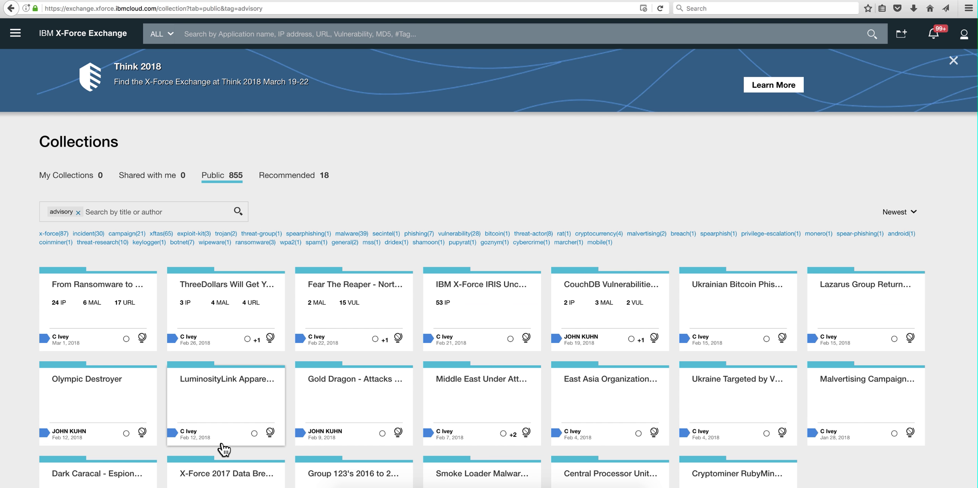
- Open the 'Lazarus Group Returns With New Targets' card from the public collections grid
left_click(843, 292)
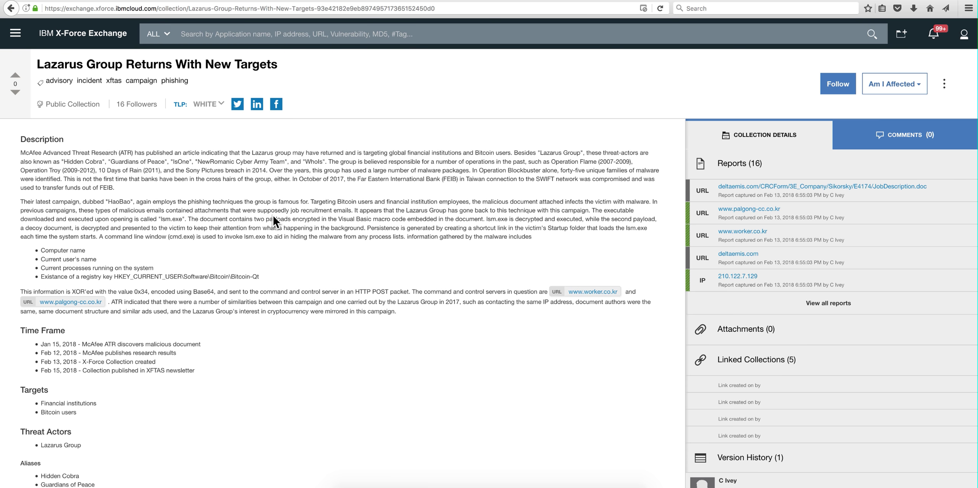
- Scroll the Lazarus description down to its MD5, SHA-1, IPv4 and domain IOC lists
scroll(273, 216, "down", 5)
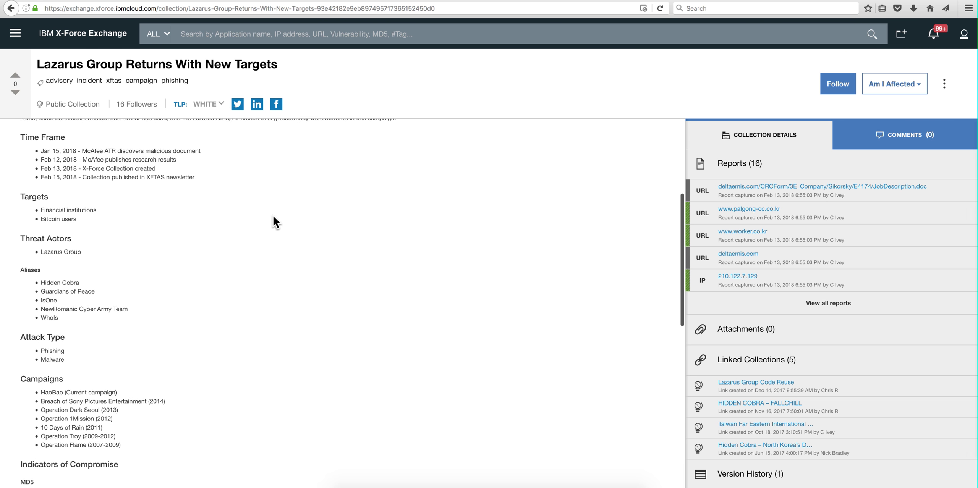
scroll(273, 217, "down", 7)
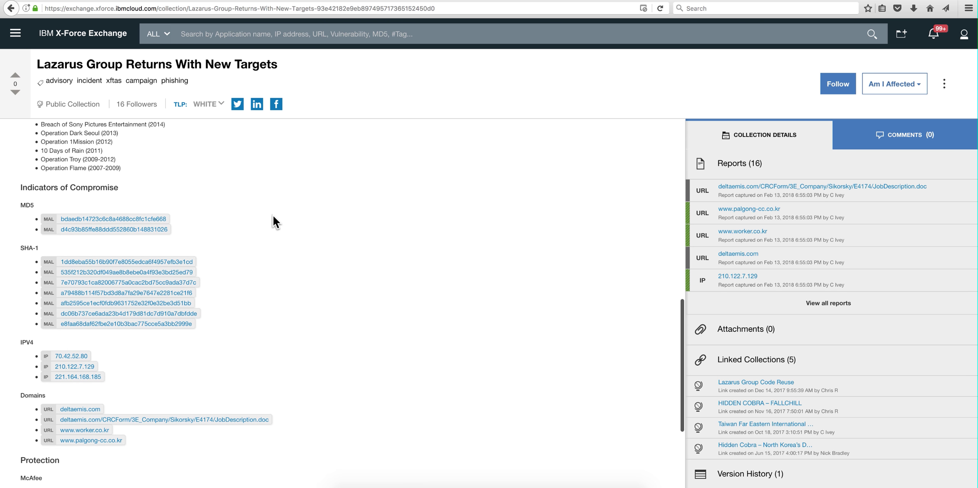
scroll(274, 222, "down", 1)
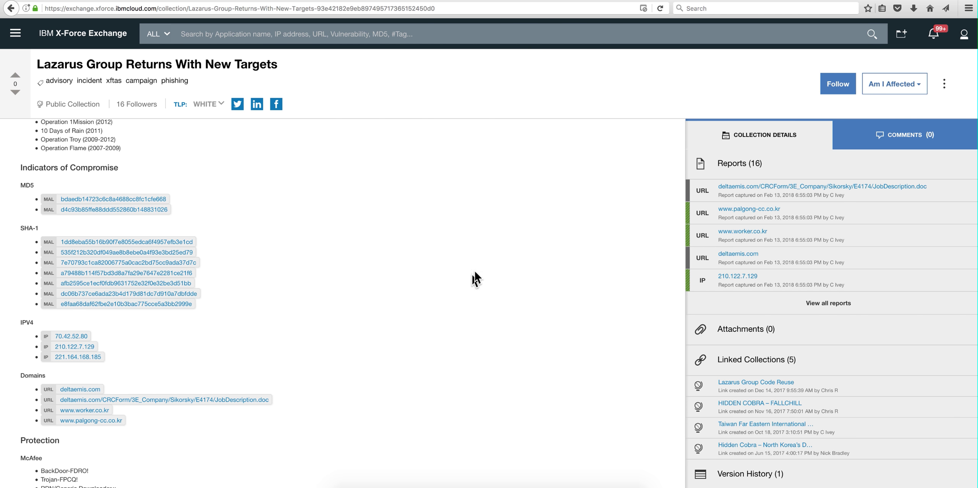
- Run Am I Affected on the Lazarus IOCs over the last 3 hours and open the 87-event result
left_click(896, 88)
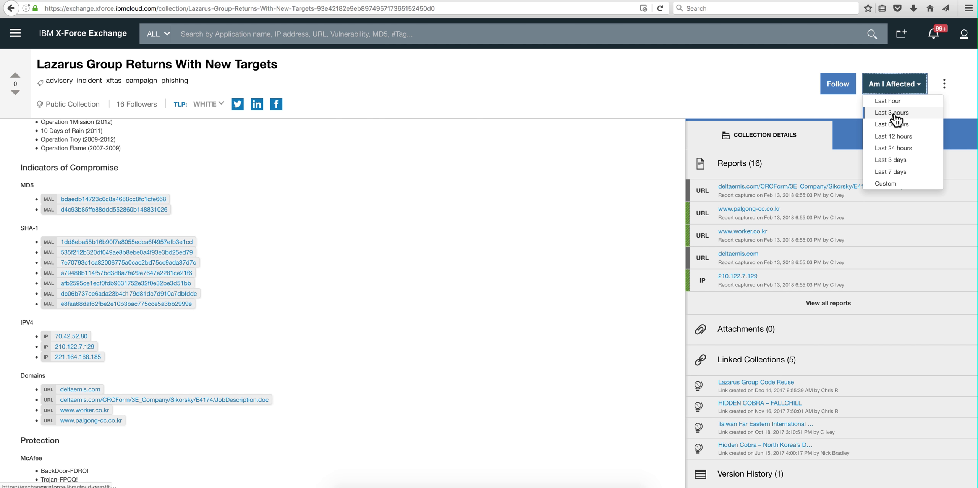
left_click(894, 113)
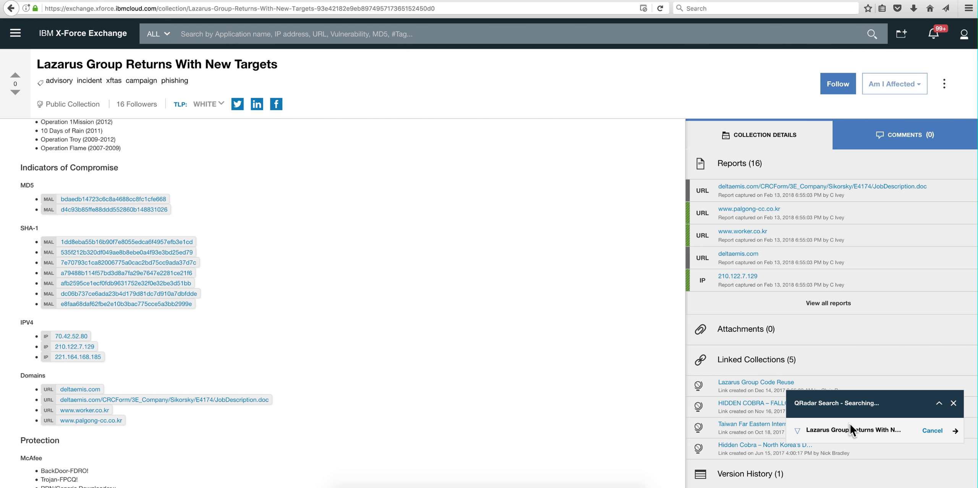
left_click(856, 436)
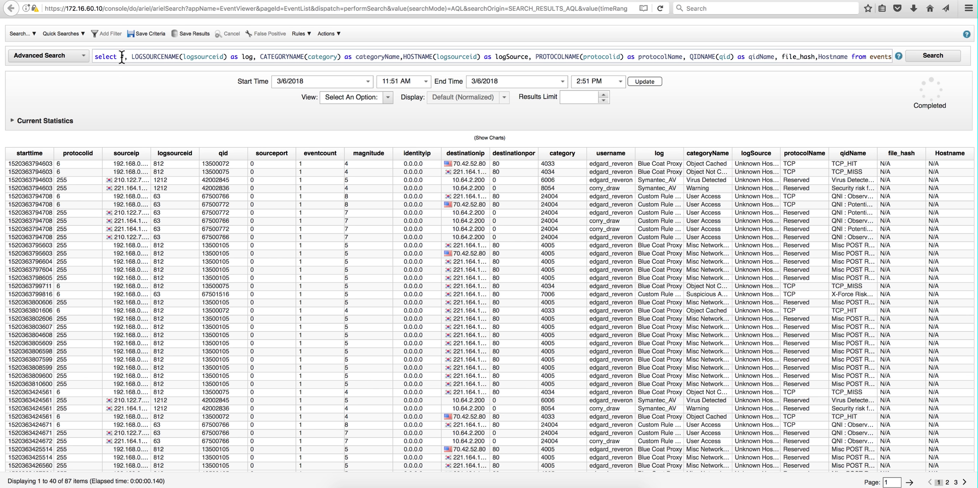
- Return to the Lazarus collection, dismiss the QRadar results popup, and open Settings > QRadar Integration
left_click(132, 0)
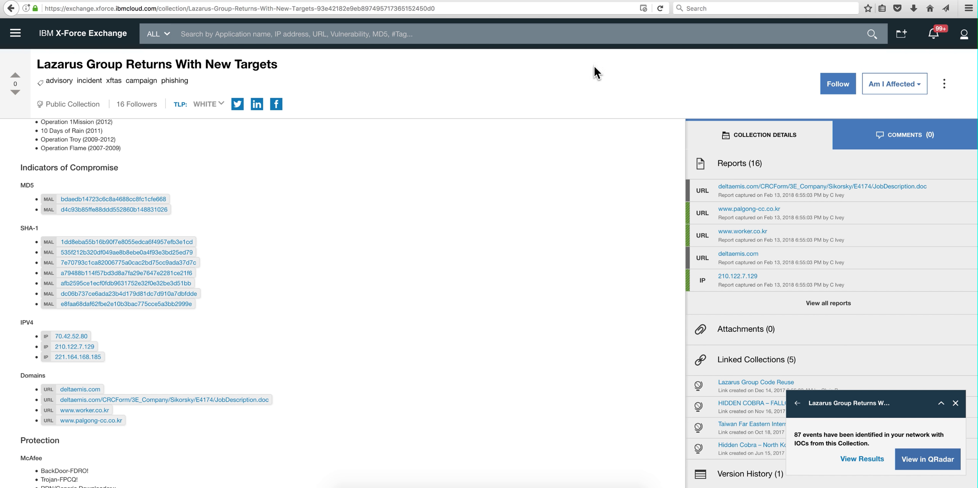
left_click(869, 89)
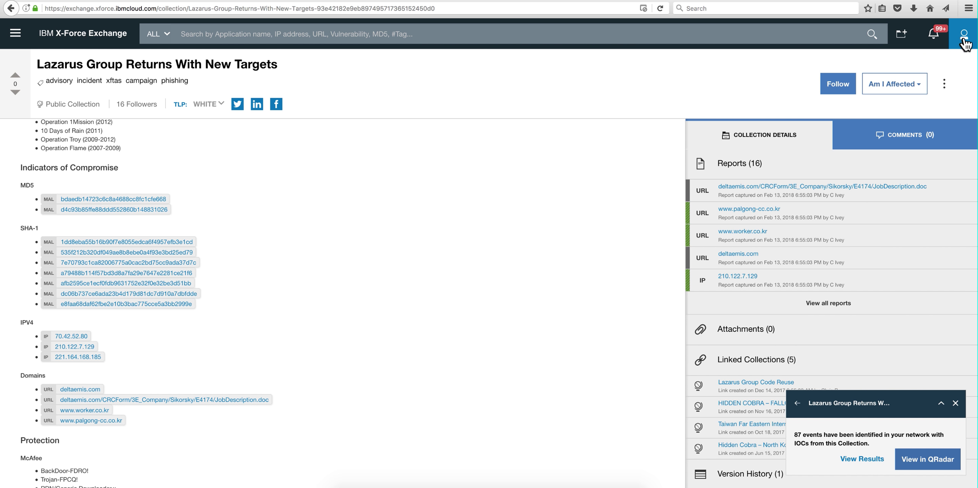
left_click(963, 41)
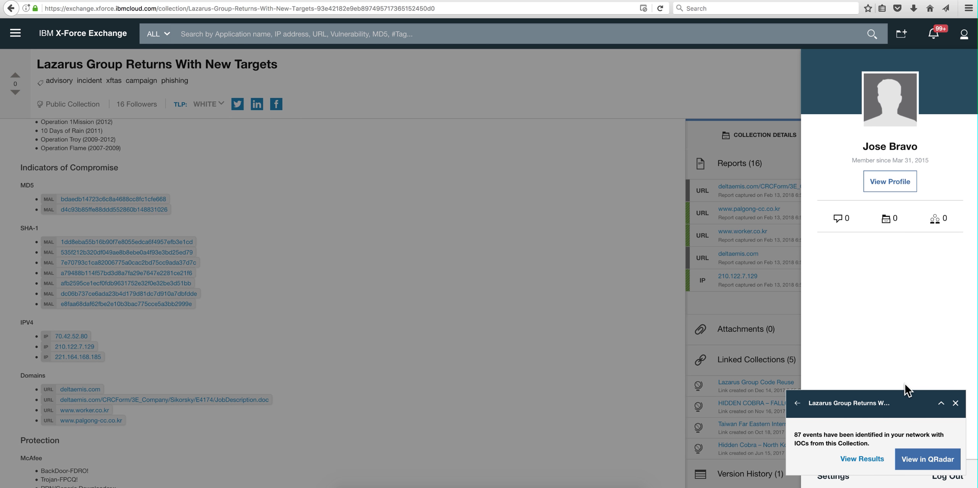
left_click(956, 404)
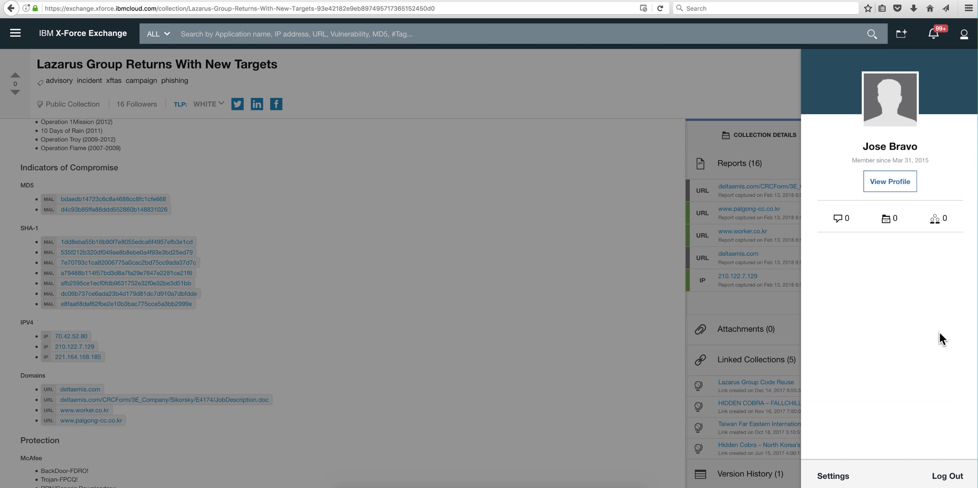
left_click(842, 478)
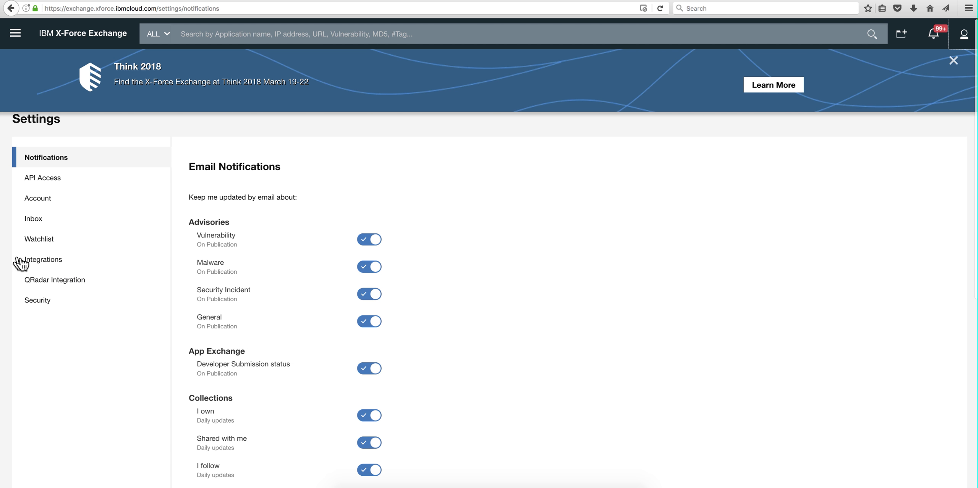
left_click(51, 286)
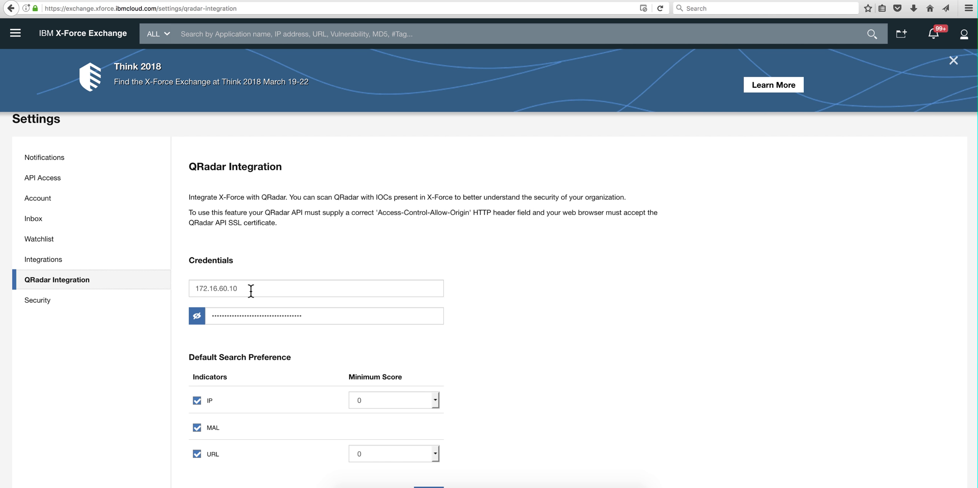
left_click_drag(249, 291, 178, 287)
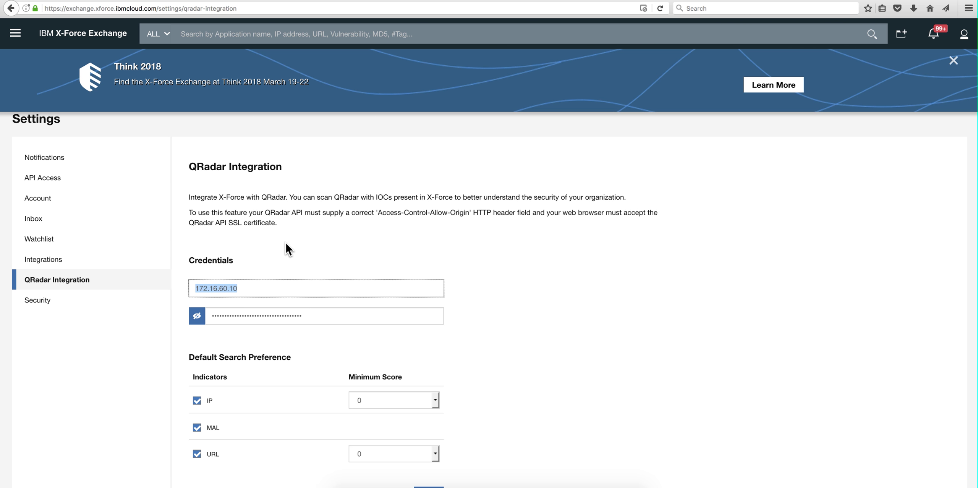
left_click(317, 319)
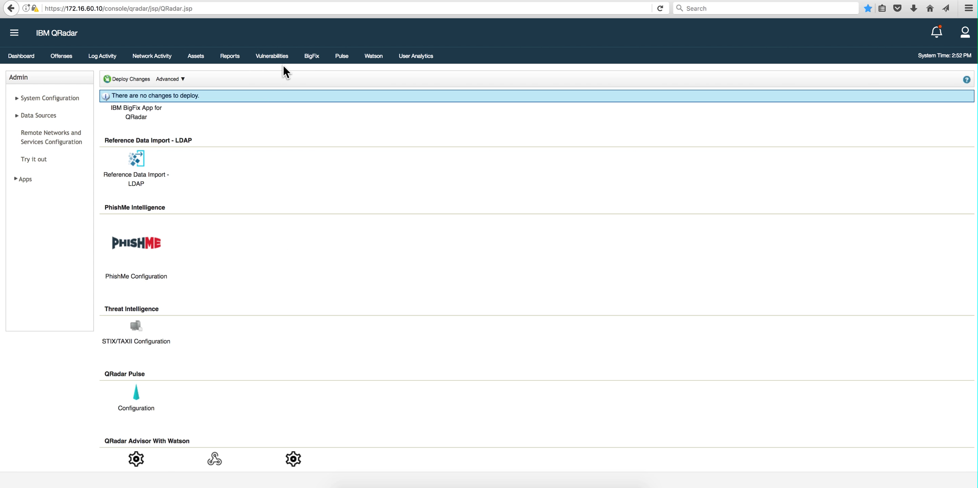
- Copy the Local Health Console token from QRadar's Authorized Services, then close that window
scroll(308, 169, "up", 10)
scroll(309, 170, "up", 5)
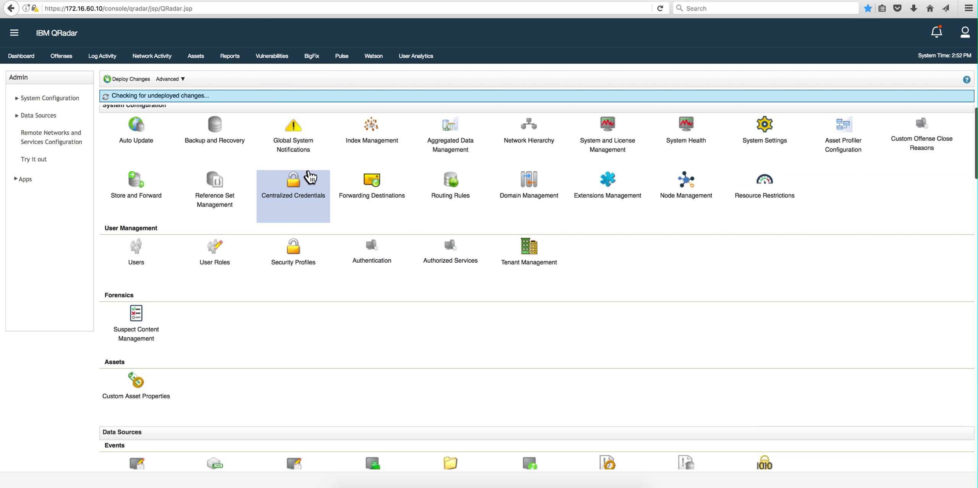
left_click(454, 264)
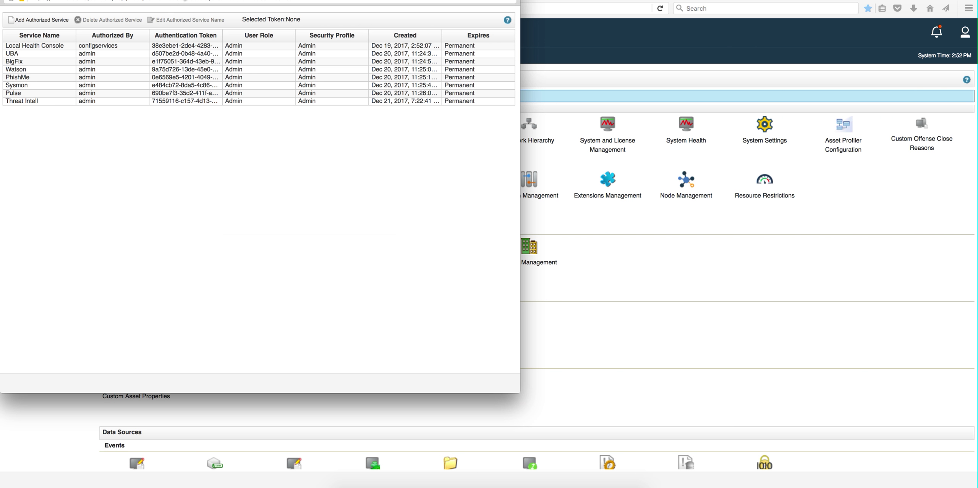
left_click_drag(175, 1, 175, 17)
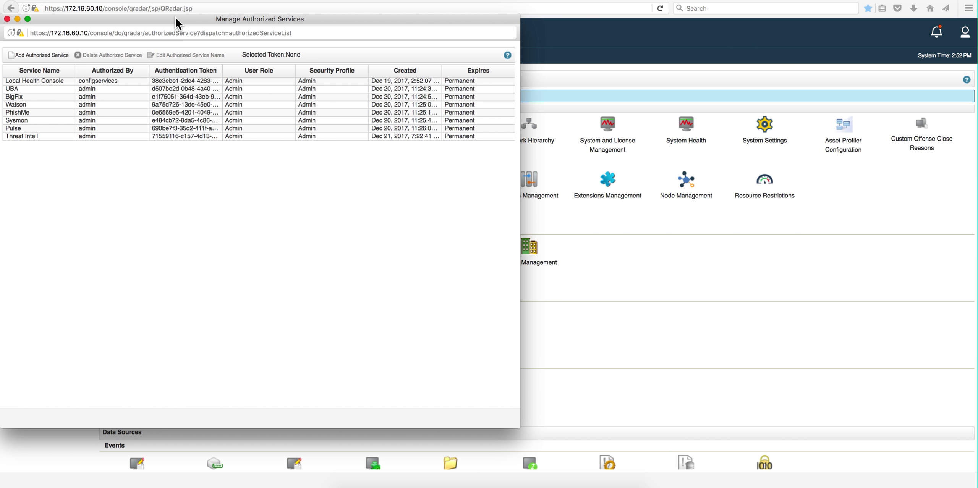
left_click(171, 83)
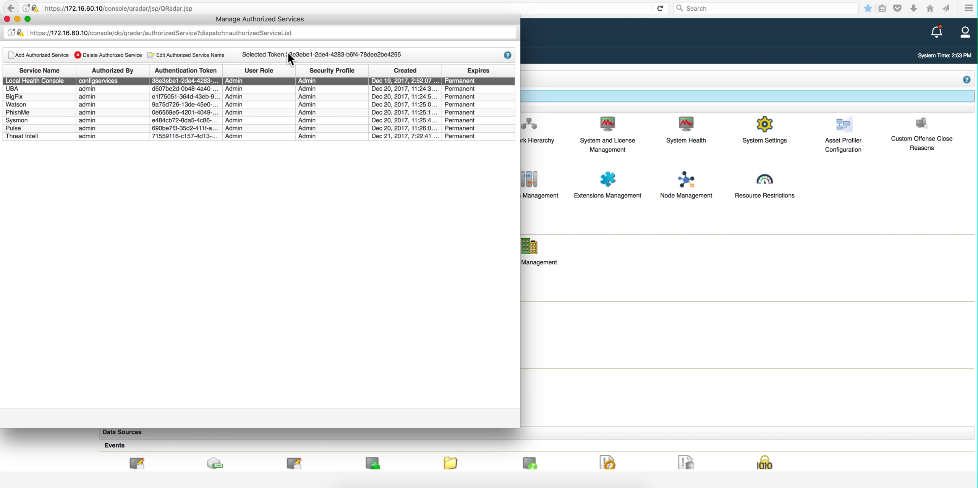
left_click_drag(289, 54, 364, 52)
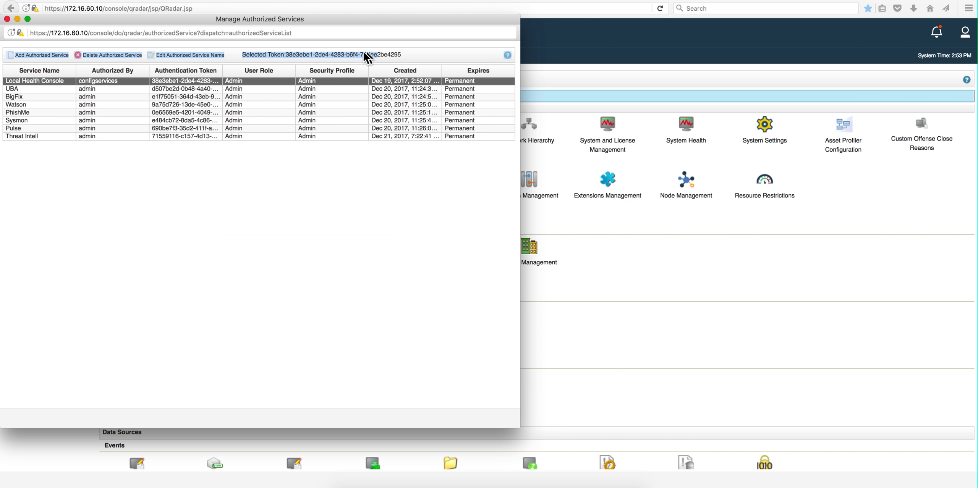
left_click(287, 57)
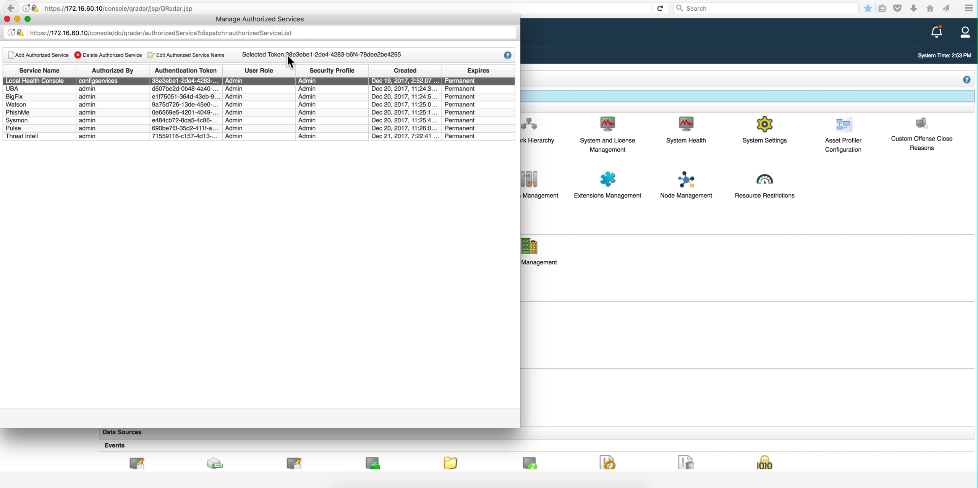
left_click_drag(288, 55, 342, 57)
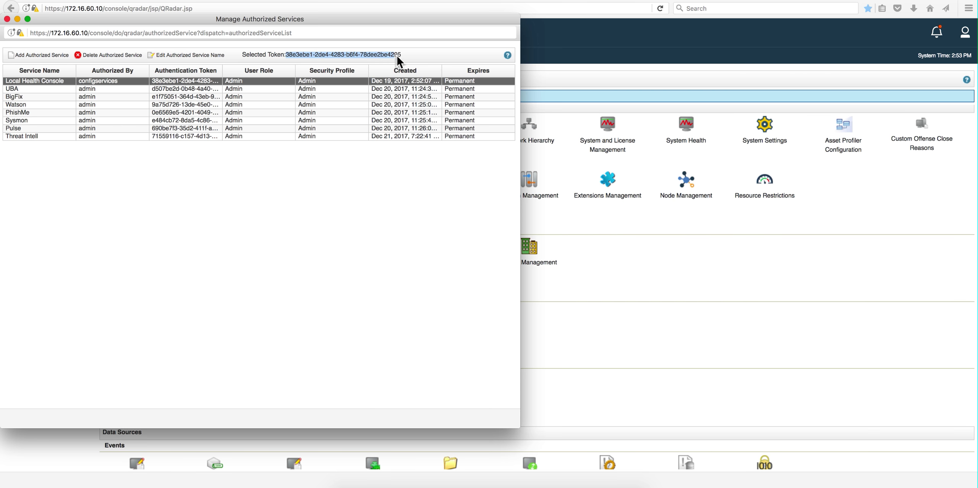
left_click(7, 19)
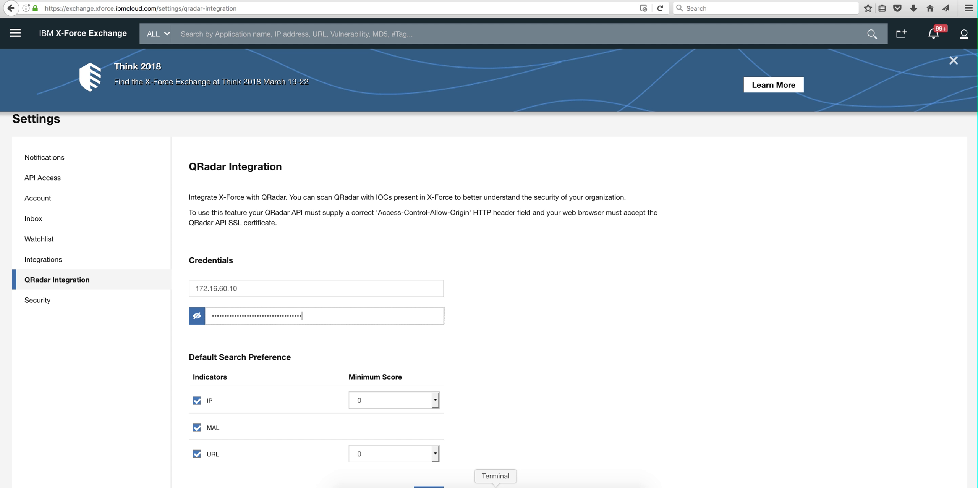
- Bring forward the Terminal SSH session on QRadar console 172.16.60.10
left_click(496, 487)
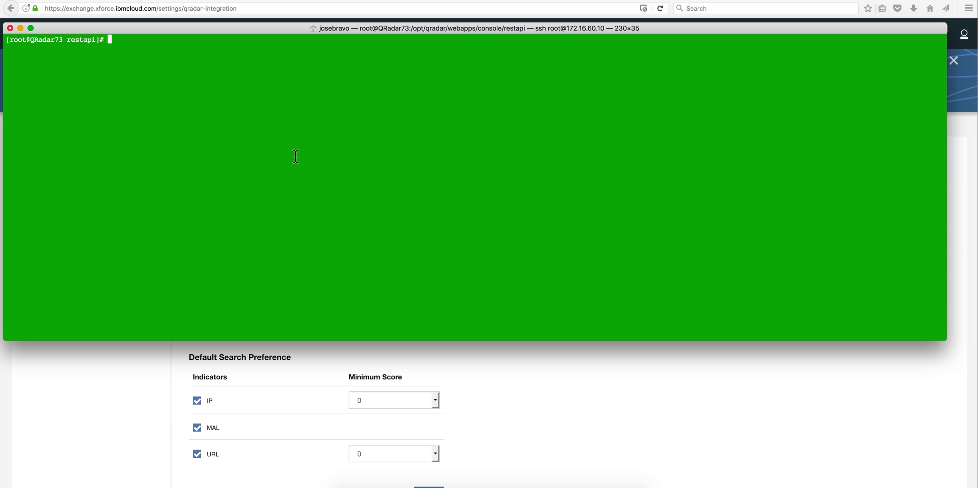
- Print the working directory and list the files in the restapi directory
type("pwd")
key("Return")
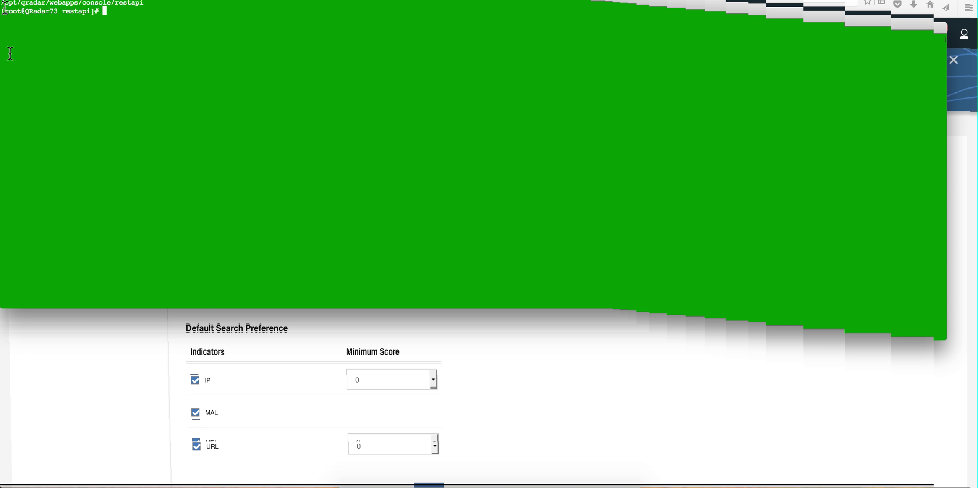
type("ls")
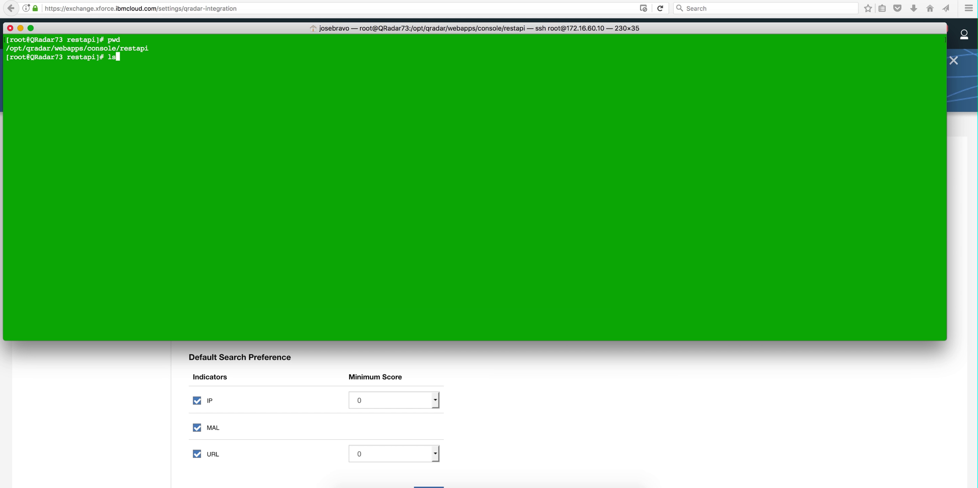
key("Return")
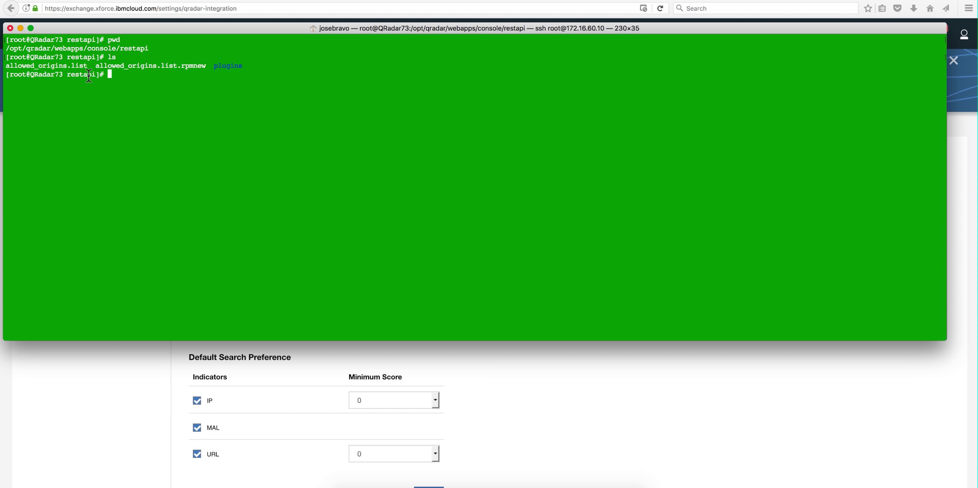
- Open allowed_origins.list in vi and review its X-Force origin lines
type("vi allo")
key("Tab")
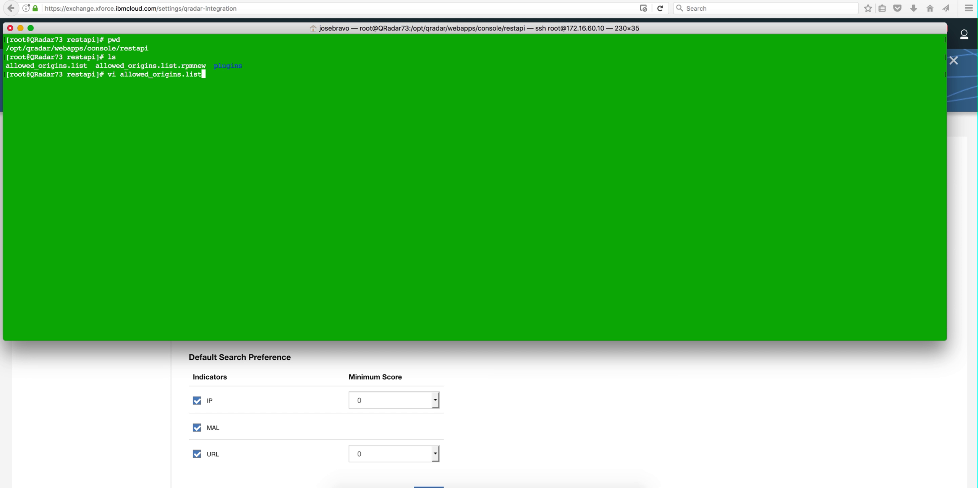
key("Return")
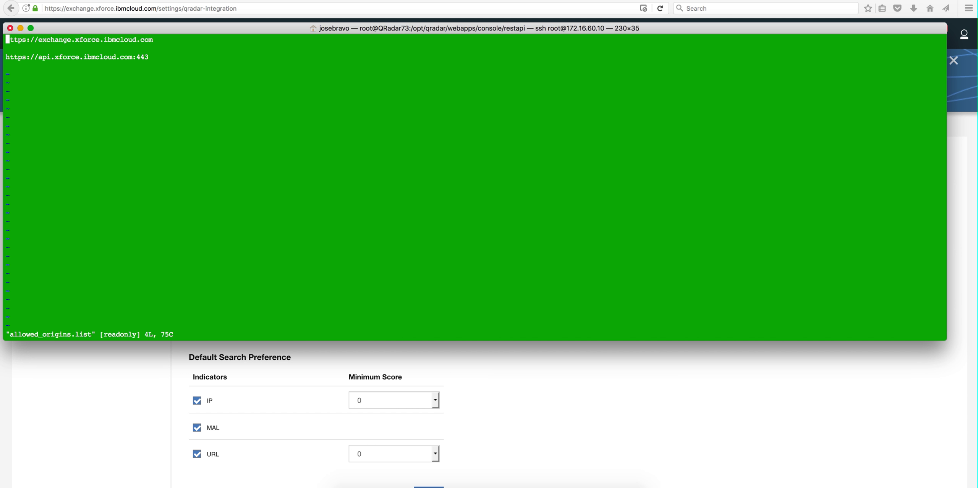
key("Down")
key("Up")
key("Down")
key("Up")
key("Right")
key("Right")
key("Right")
key("Right")
key("Right")
key("Right")
key("Right")
key("Right")
key("Right")
key("Right")
key("Right")
key("Right")
key("Right")
key("Right")
key("Right")
key("Right")
key("Right")
key("Right")
key("Right")
key("Right")
key("Right")
key("Right")
key("Right")
key("Right")
key("Right")
key("Right")
key("Right")
key("Right")
key("Right")
key("Right")
key("Right")
key("Right")
key("Right")
key("Right")
key("Right")
- Save and quit with :wq!, overriding the readonly error after :wq fails
key("Escape")
type(":wq")
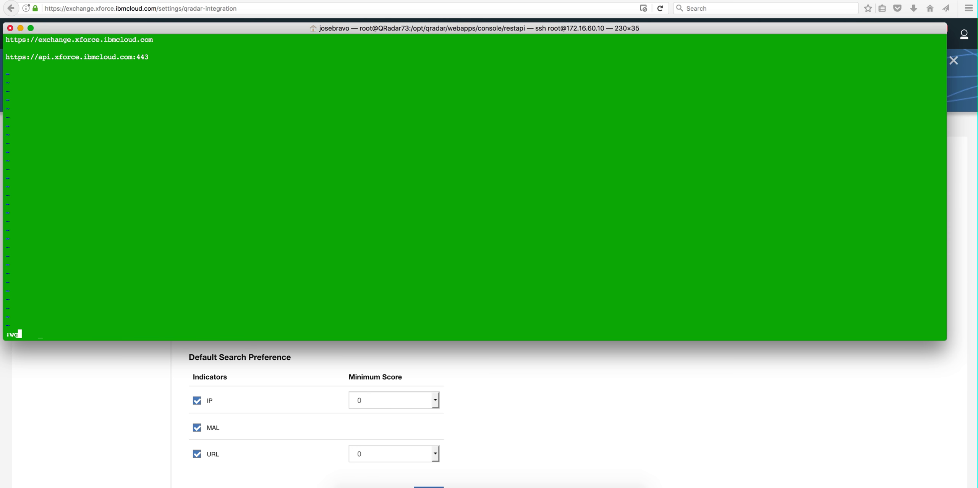
key("Return")
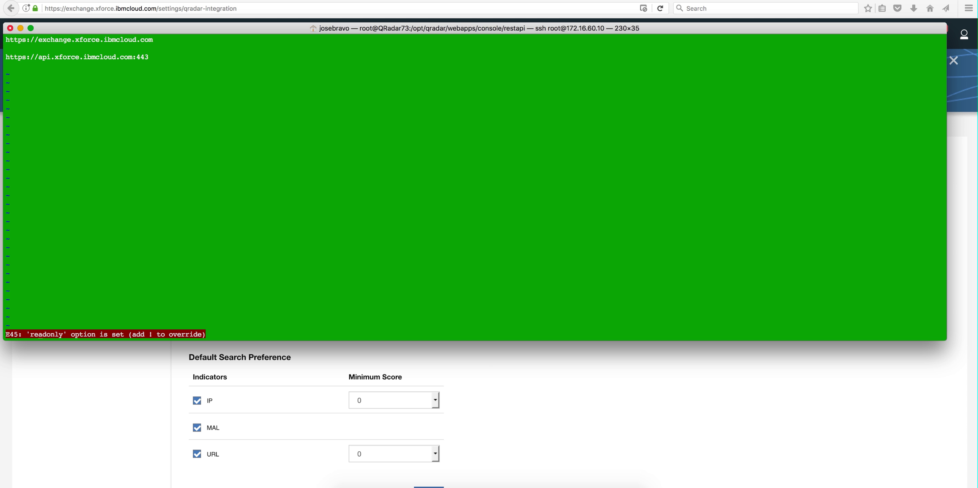
type(":")
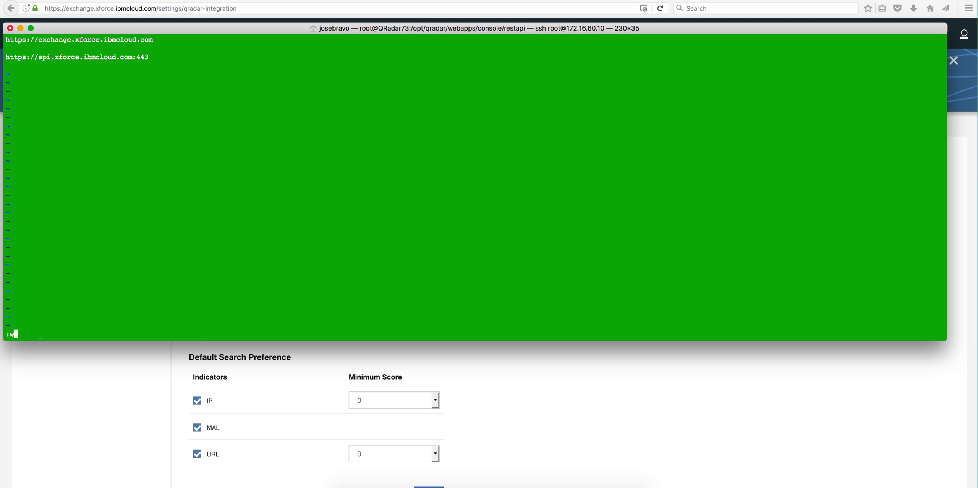
type("wq!")
key("Return")
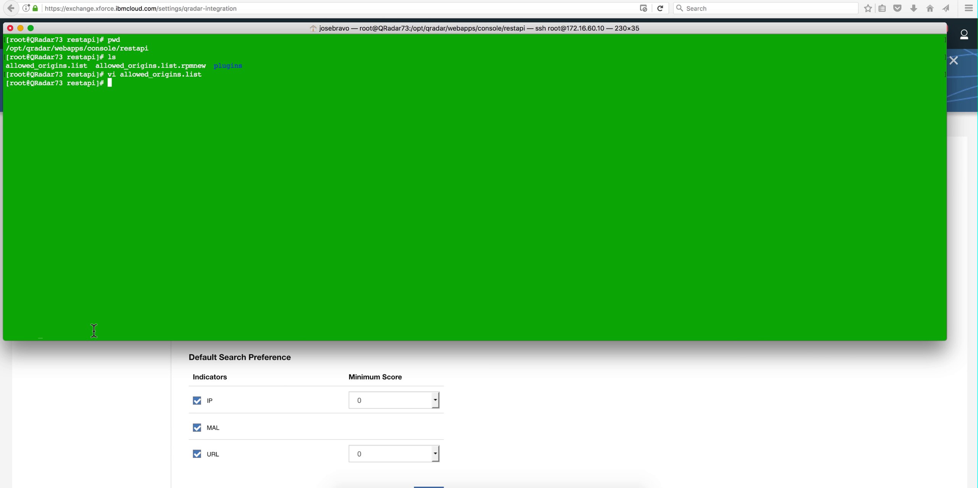
- Back in X-Force Exchange, open the 'From Ransomware to Mining - Rig Exploit Kit' advisory
left_click(99, 373)
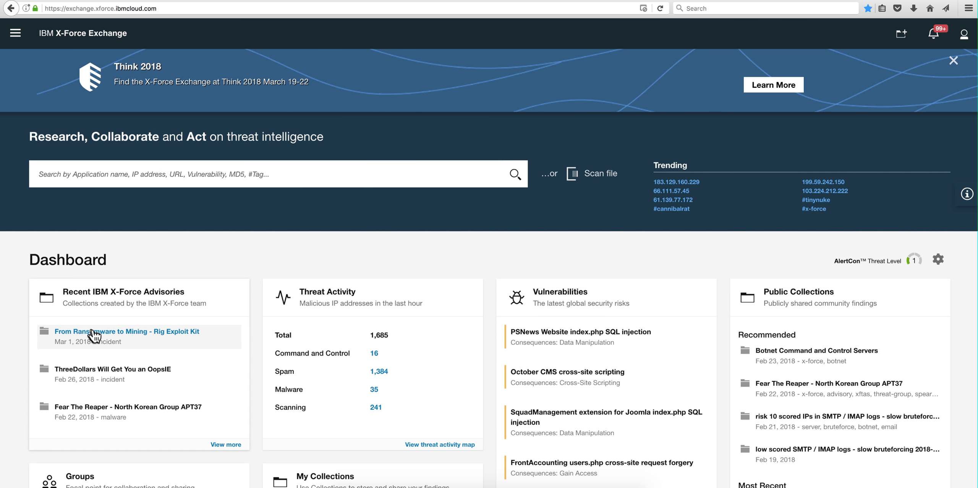
mouse_move(96, 335)
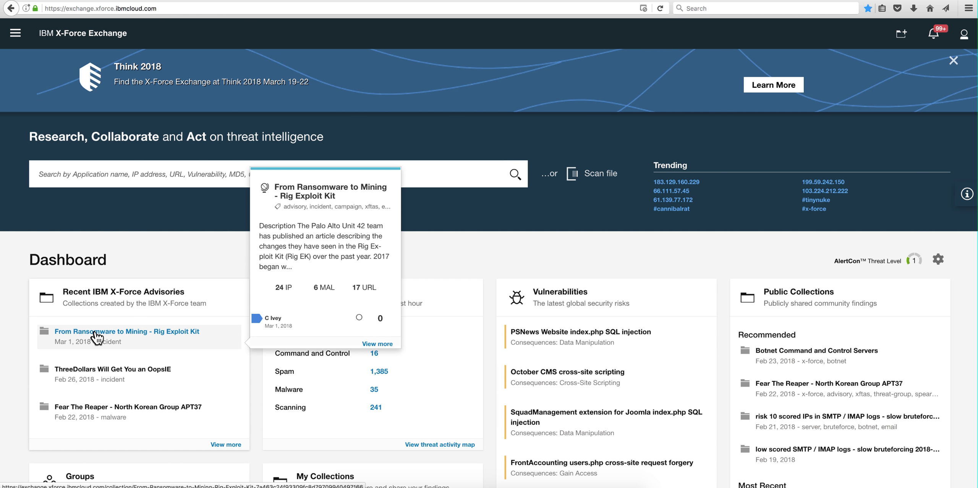
left_click(96, 336)
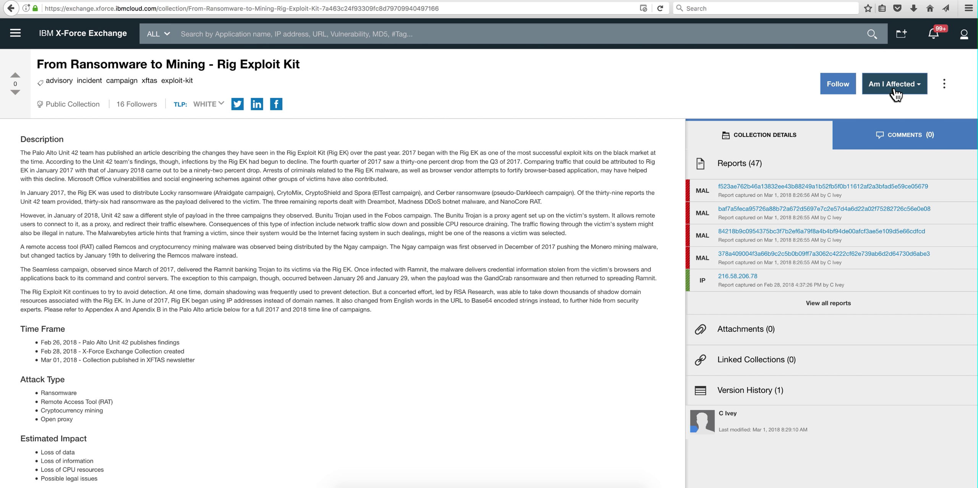
- Run Am I Affected on the Rig Exploit Kit IOCs for the last 3 hours, getting 0 events
left_click(894, 87)
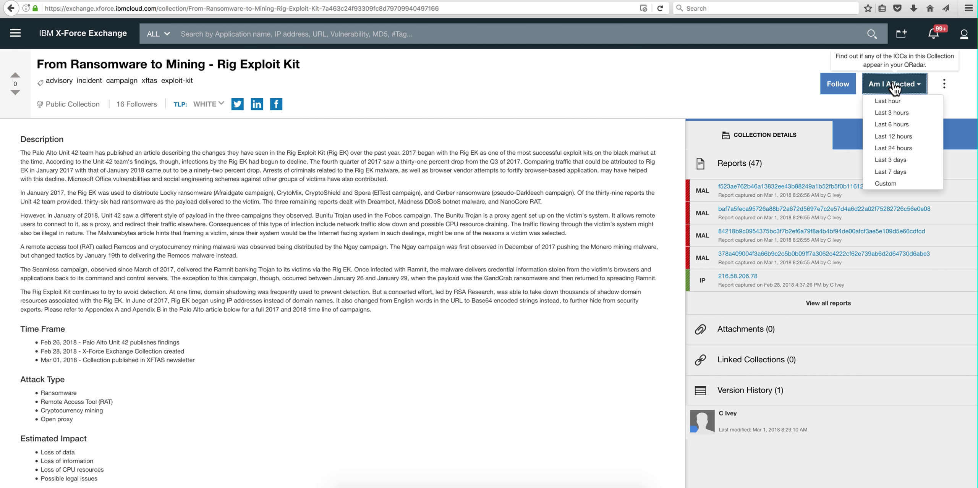
left_click(888, 114)
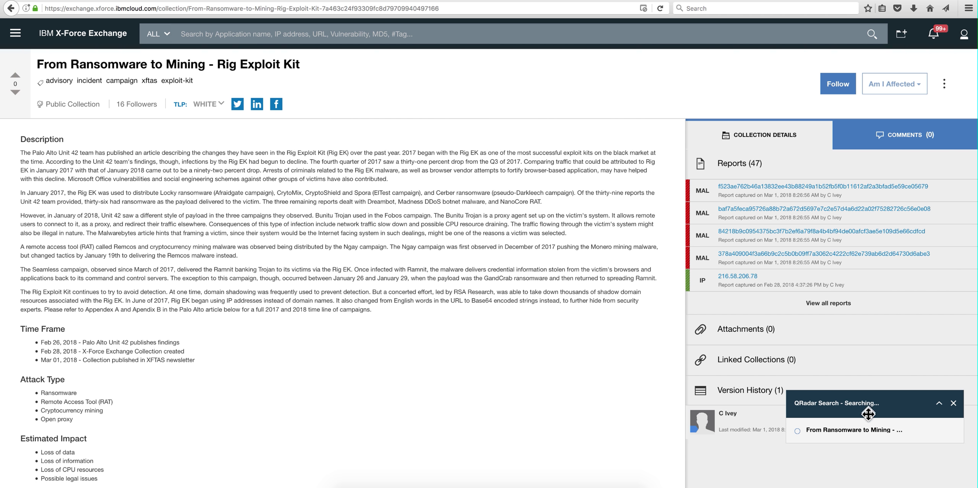
mouse_move(852, 433)
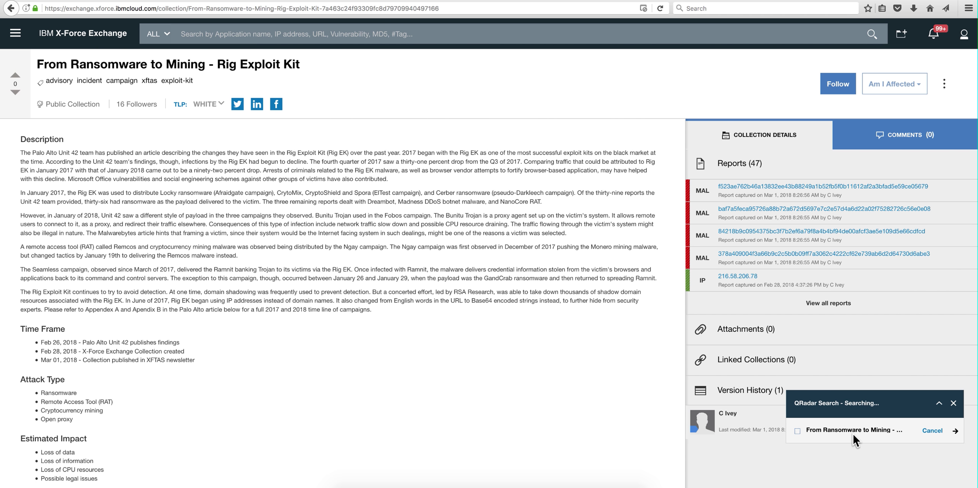
left_click(824, 437)
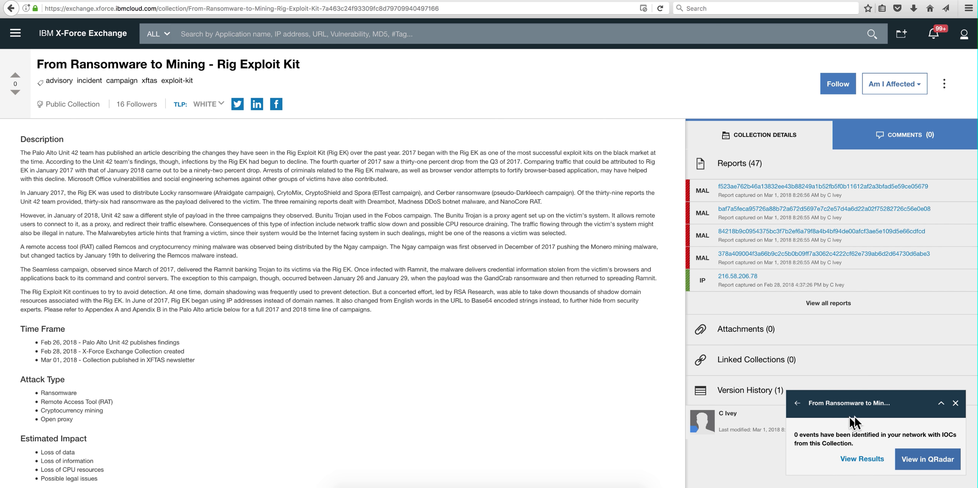
- Close the QRadar results tray and scroll through the collection's campaign indicators
left_click(955, 404)
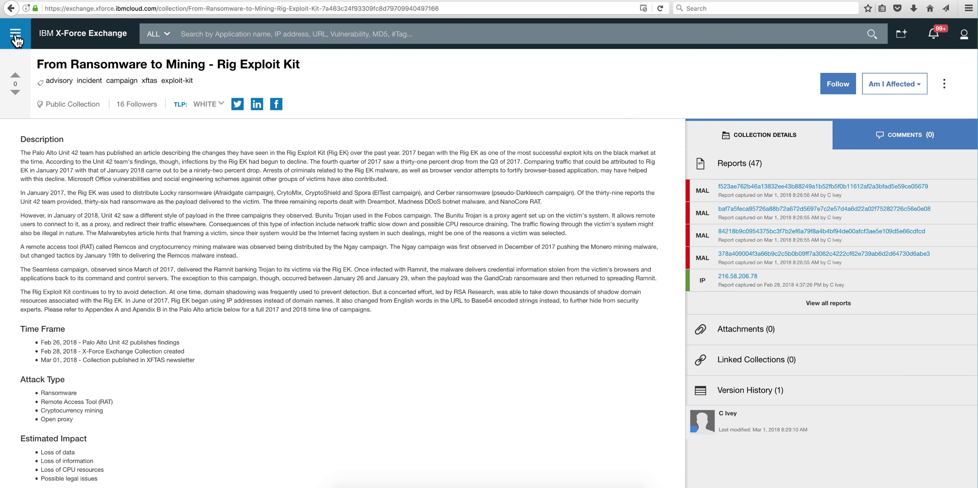
scroll(253, 355, "down", 5)
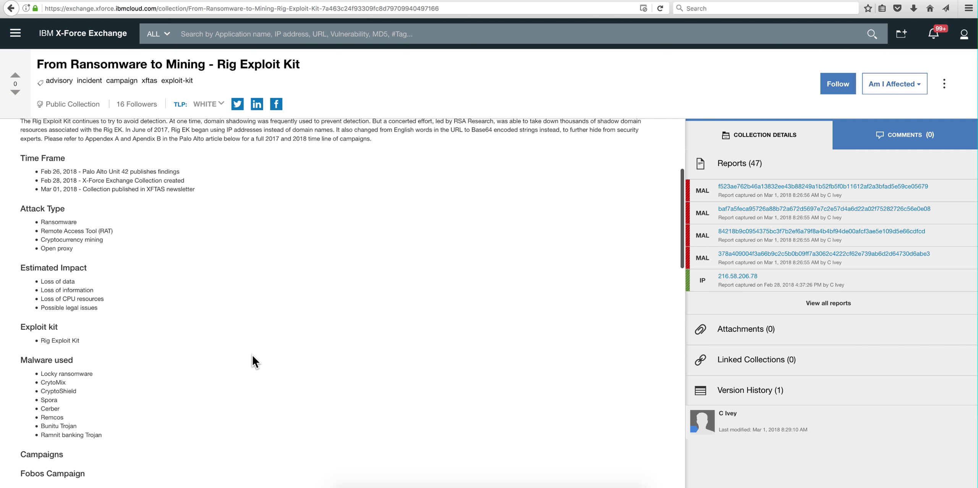
scroll(252, 355, "down", 4)
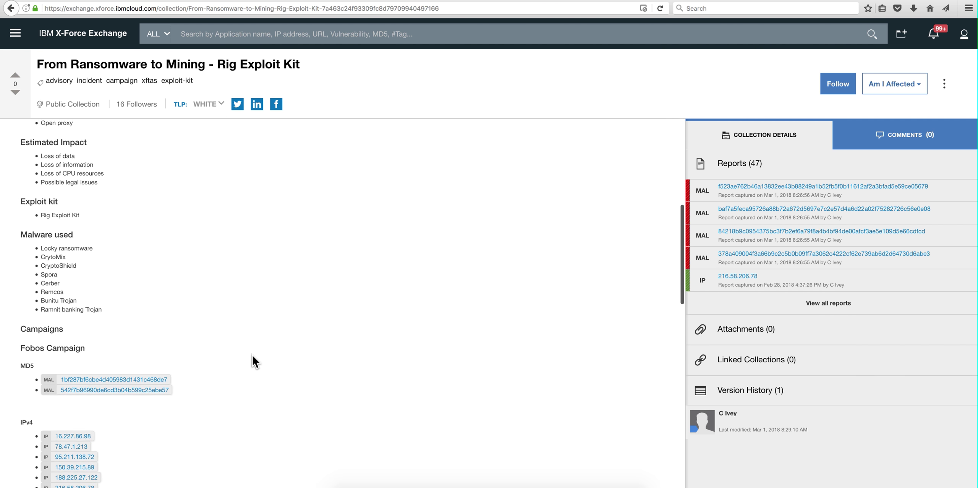
scroll(252, 354, "down", 3)
scroll(250, 345, "up", 2)
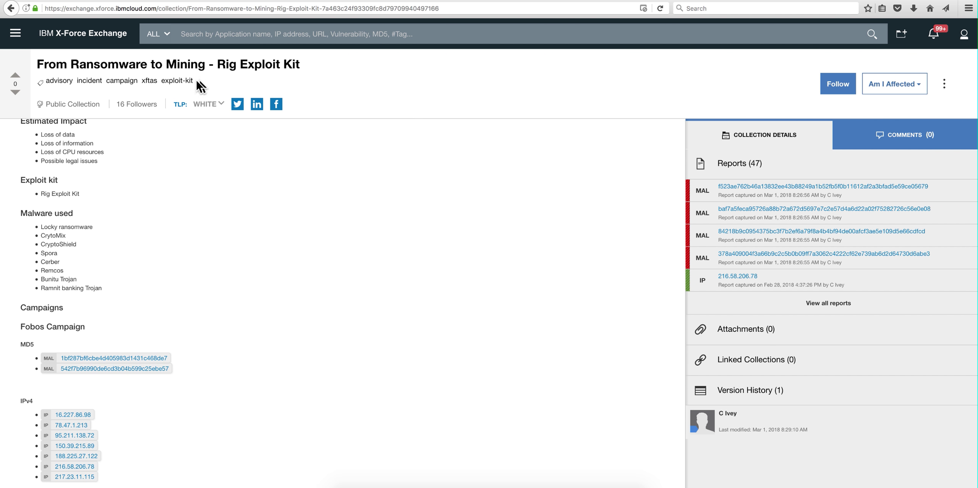
scroll(274, 237, "down", 5)
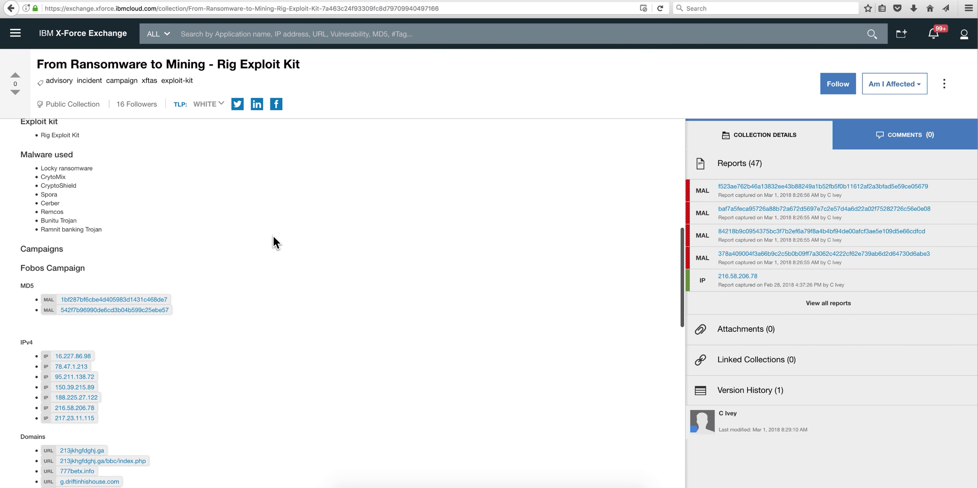
scroll(273, 236, "down", 2)
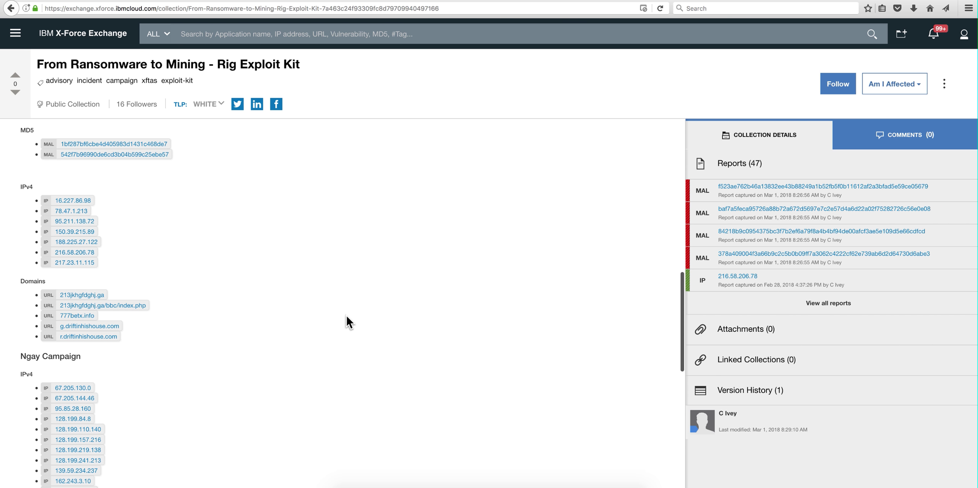
- Select the collection's URL from the Get TAXII feed dialog, then close the dialog
left_click(945, 88)
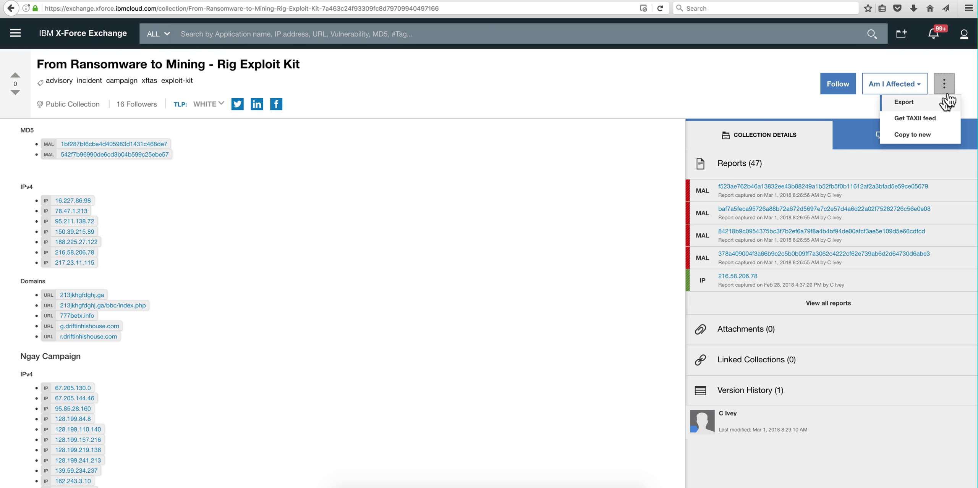
left_click(916, 119)
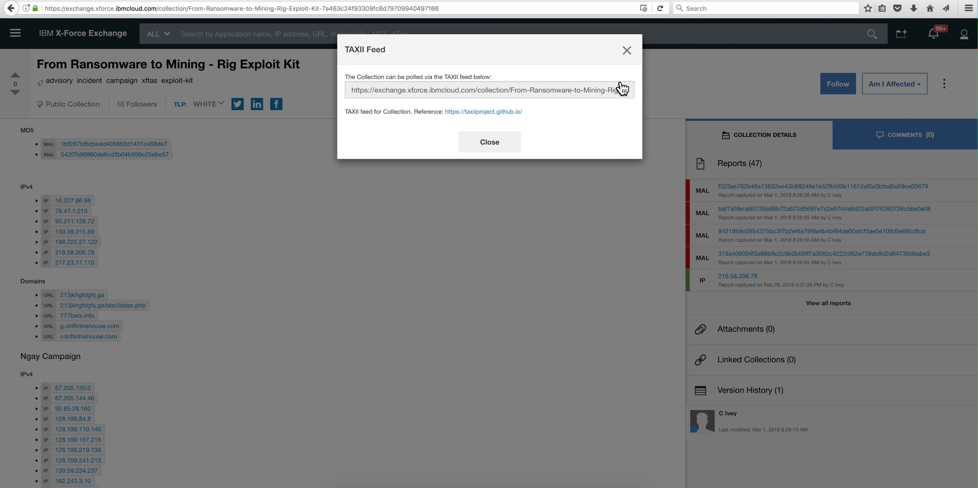
left_click(586, 96)
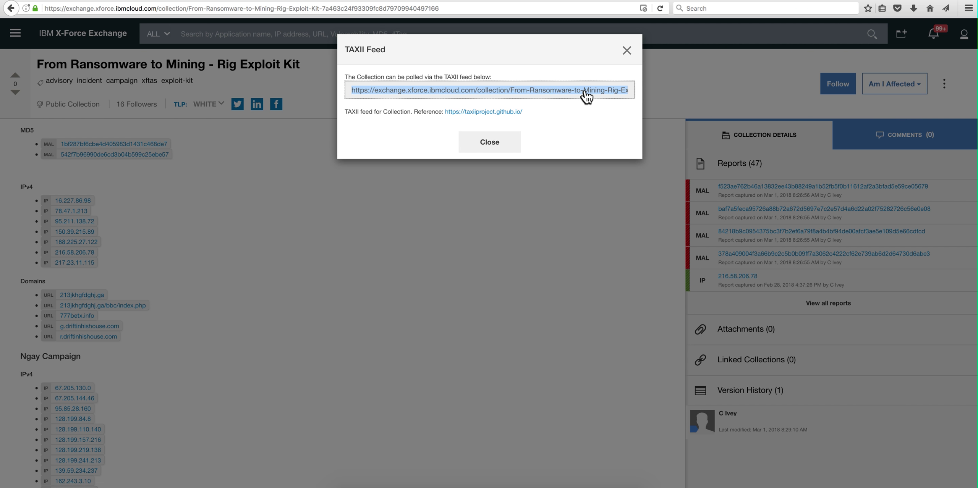
left_click(626, 53)
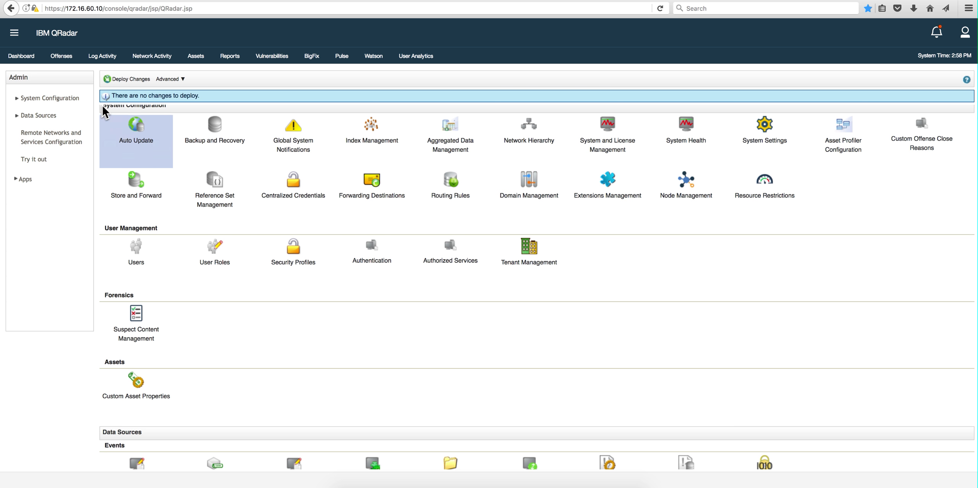
- Scroll the Admin page to Threat Intelligence and open STIX/TAXII Configuration
scroll(174, 201, "down", 10)
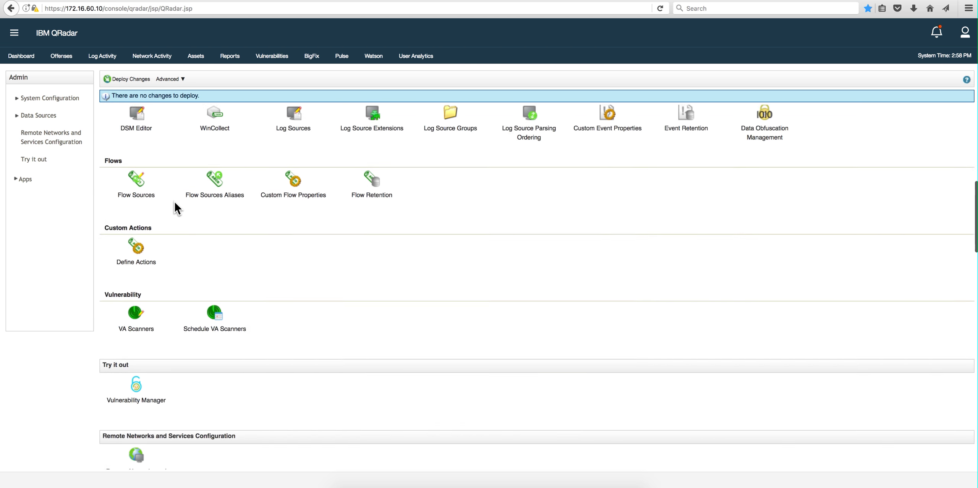
scroll(174, 201, "down", 8)
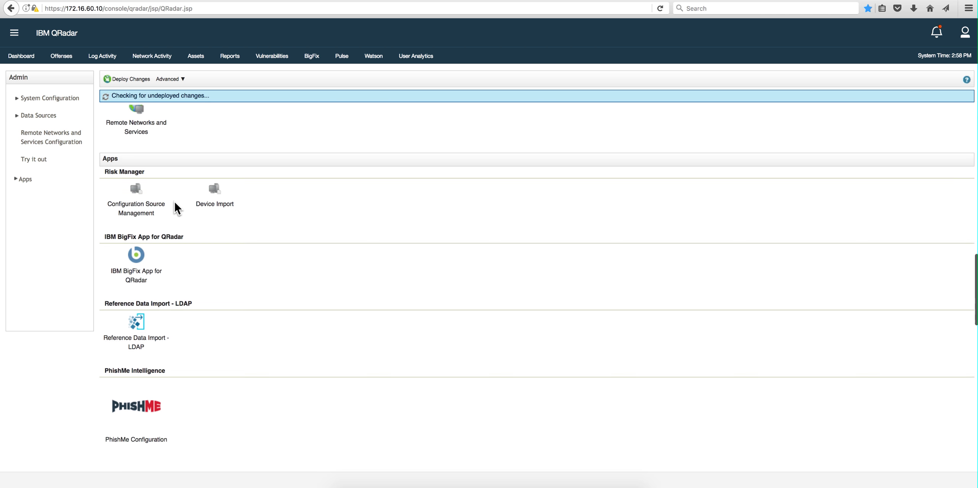
scroll(175, 201, "down", 3)
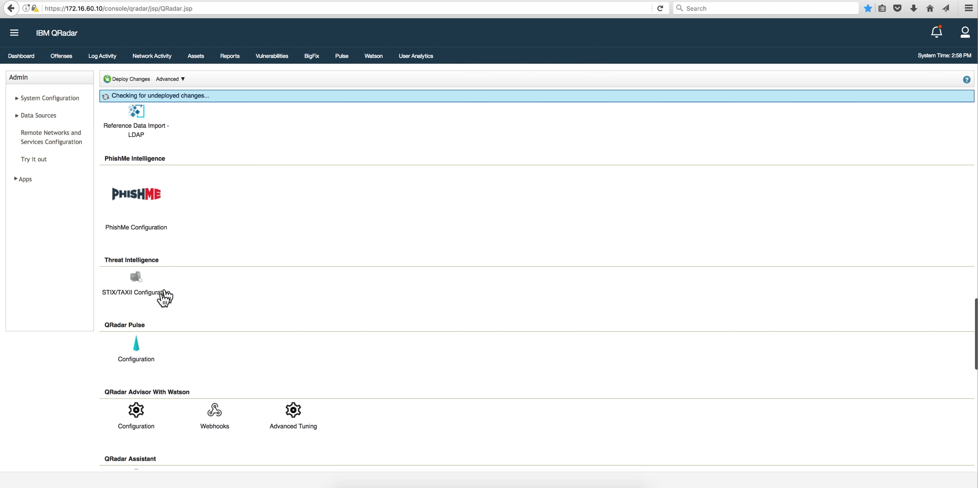
left_click(130, 287)
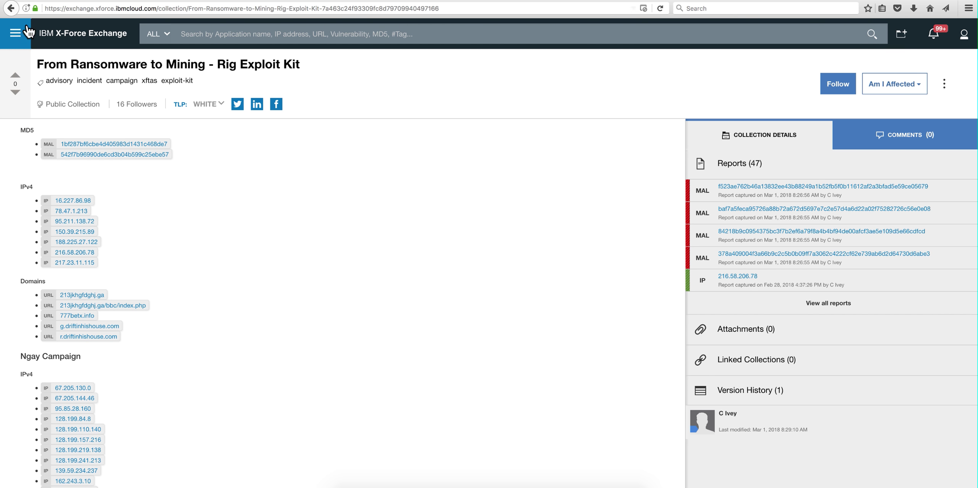
- Search the X-Force App Exchange for 'intell' and filter to the Threat Intelligence app
left_click(16, 35)
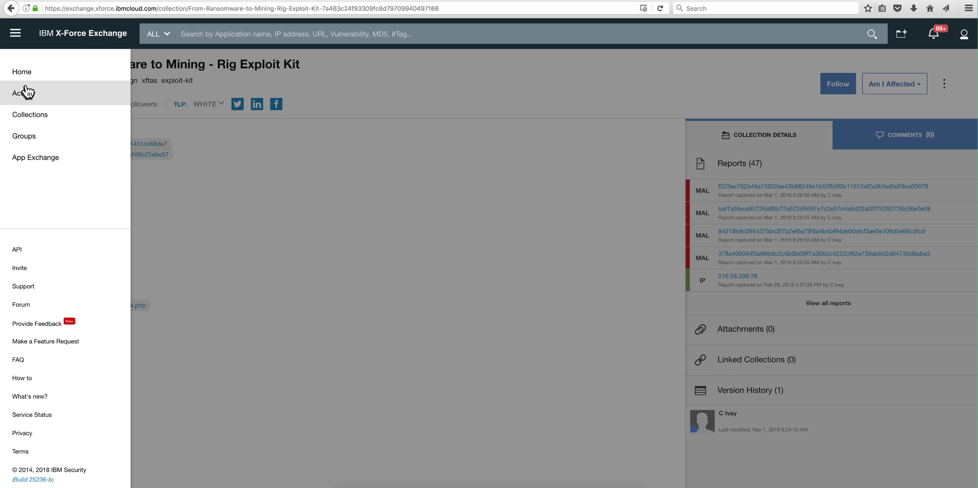
left_click(27, 162)
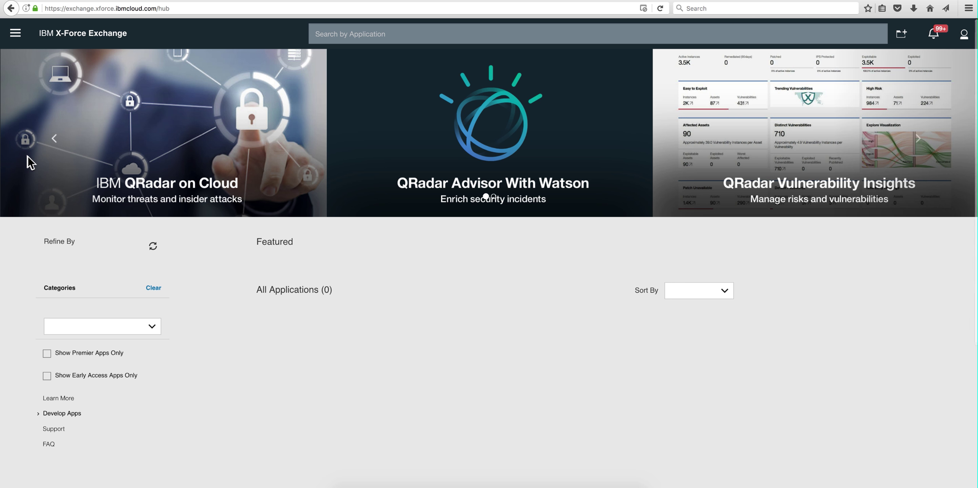
left_click(366, 34)
type("thre")
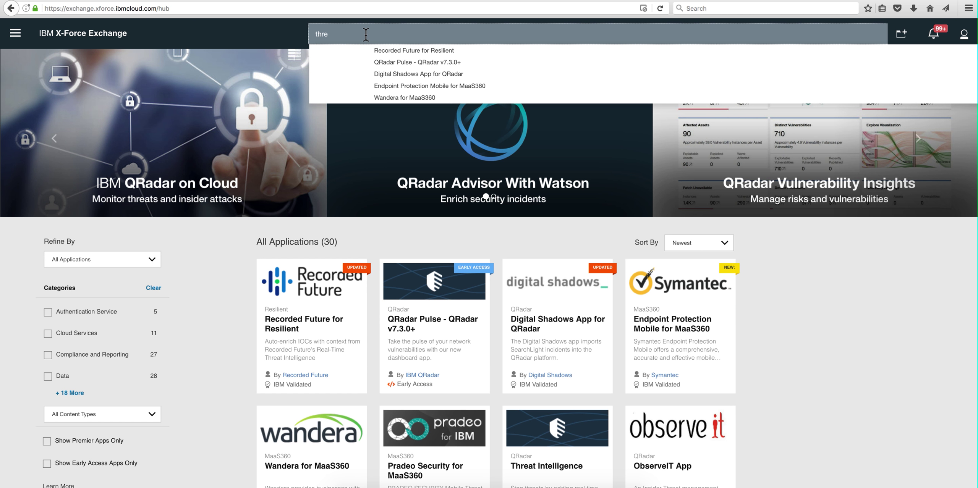
key("super+a")
type("intell")
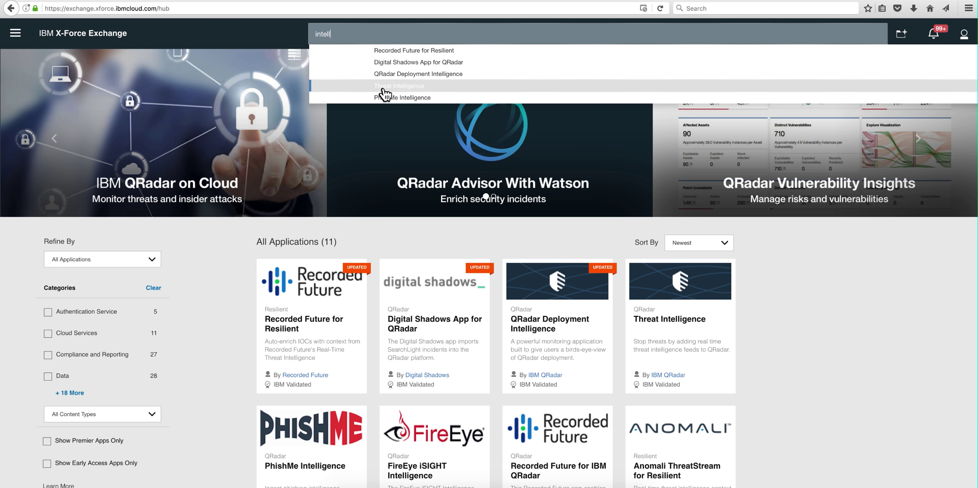
left_click(384, 93)
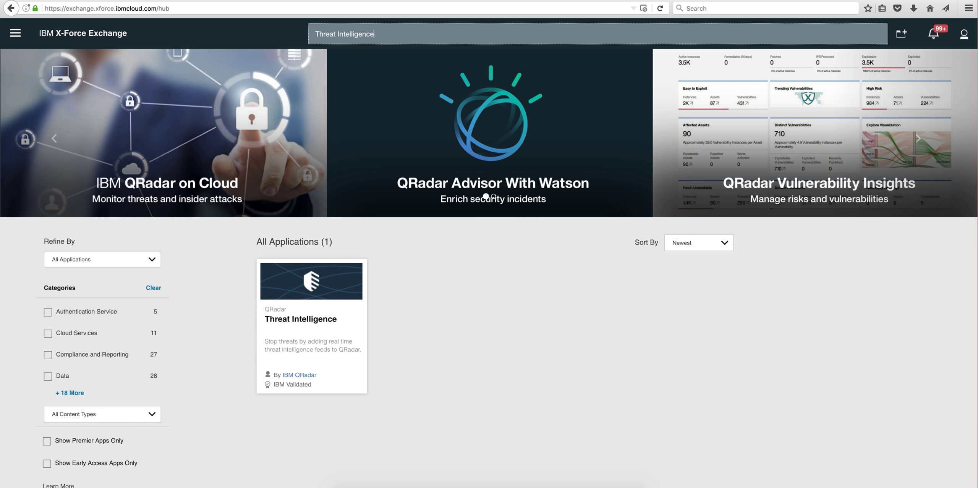
left_click(306, 0)
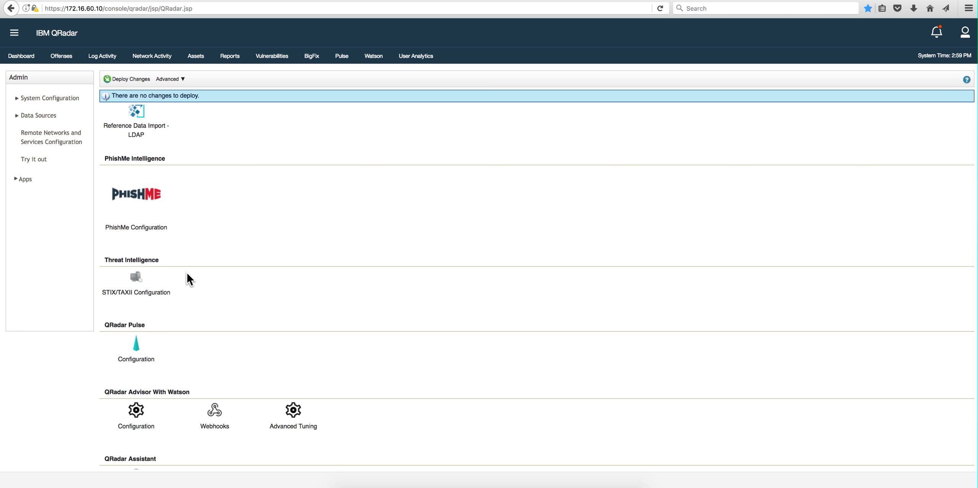
- View the configured threat feeds and the feed app's service token without changing anything
left_click(152, 279)
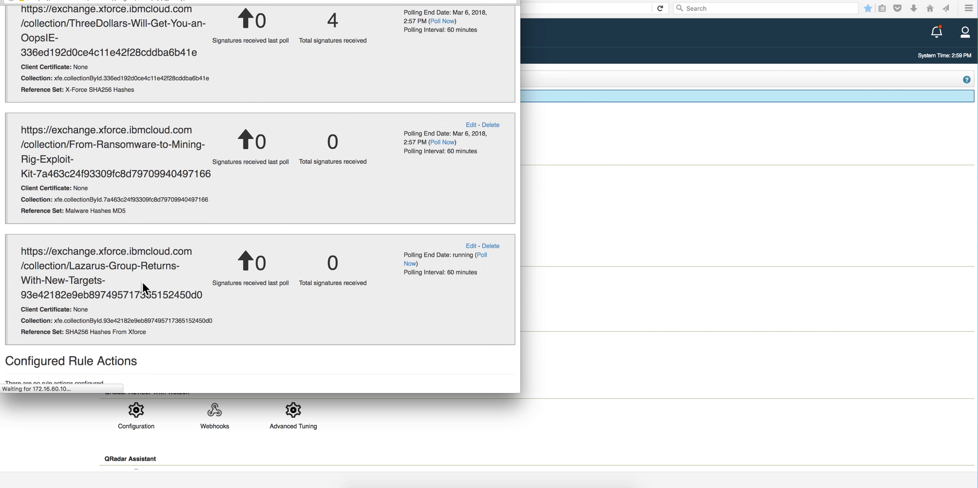
scroll(143, 288, "up", 5)
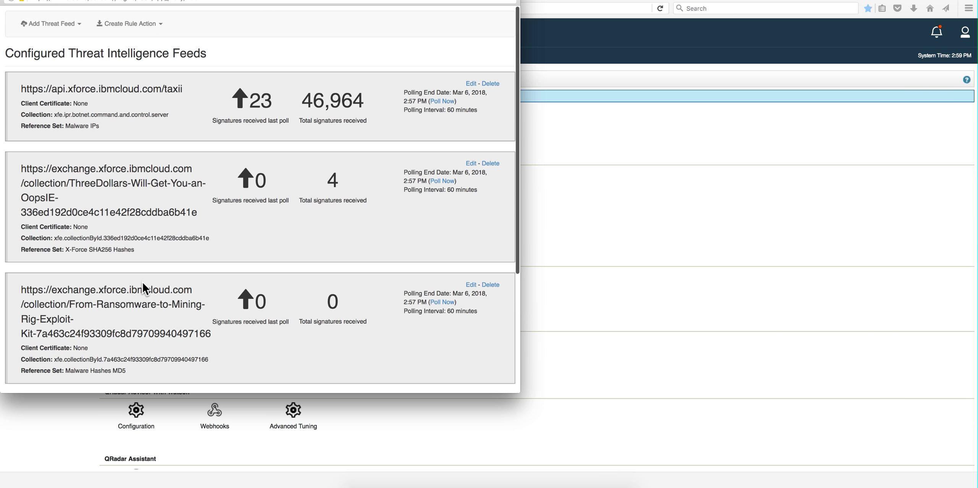
left_click(79, 25)
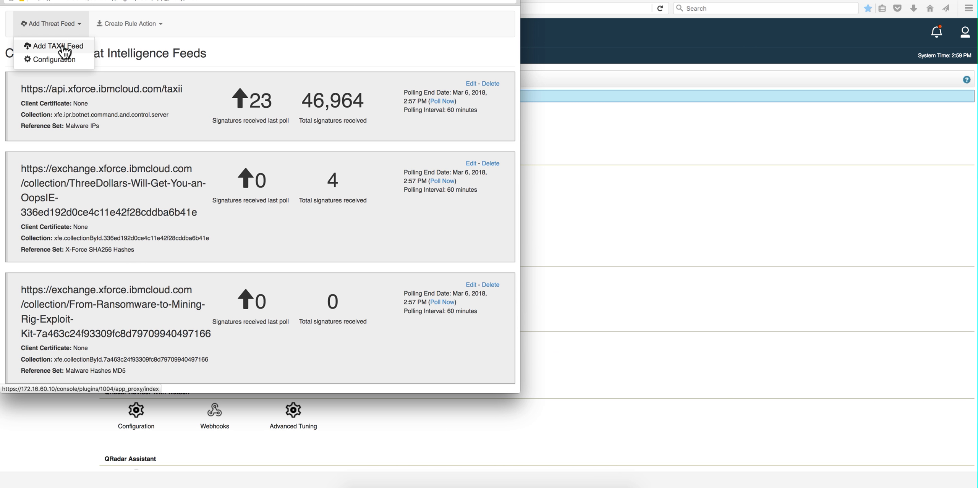
left_click(50, 60)
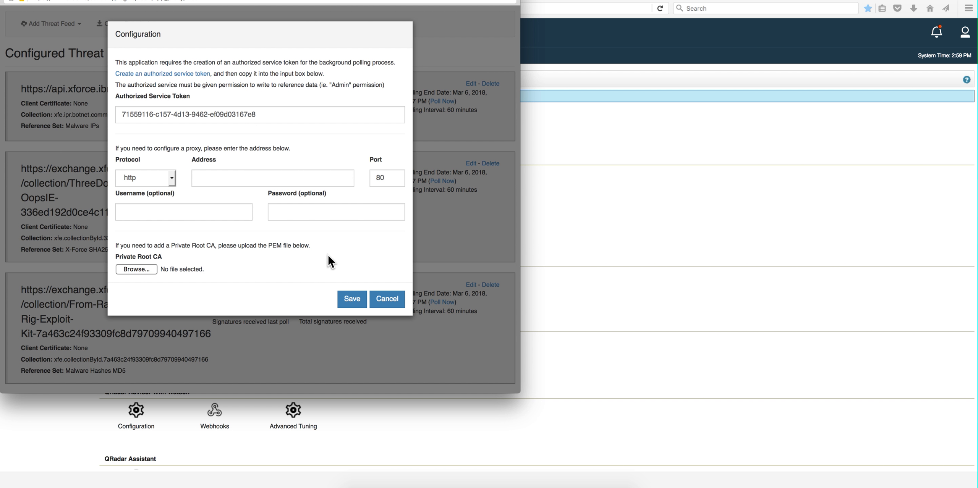
left_click(388, 299)
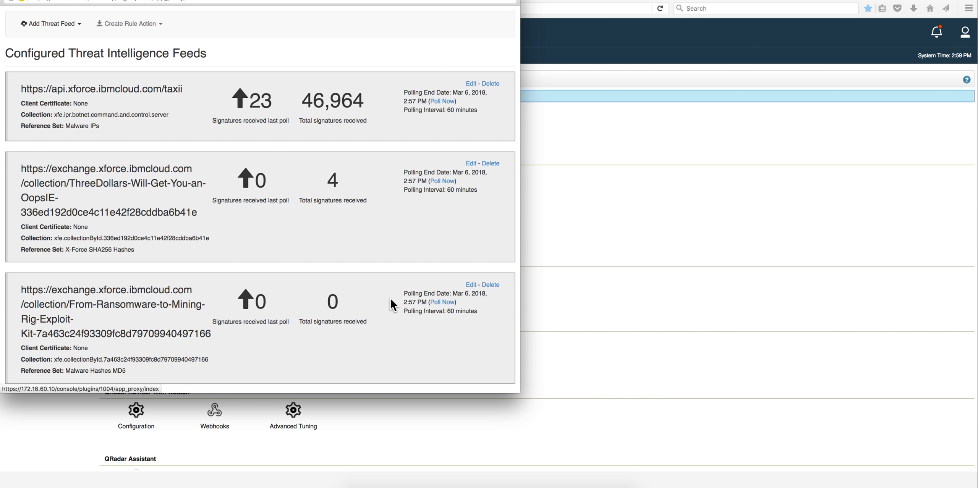
left_click(573, 302)
scroll(384, 218, "up", 10)
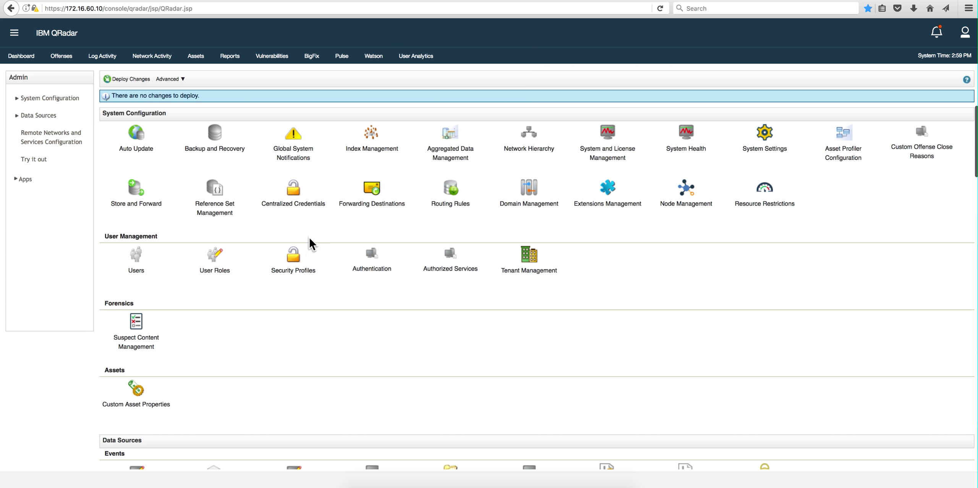
left_click(450, 264)
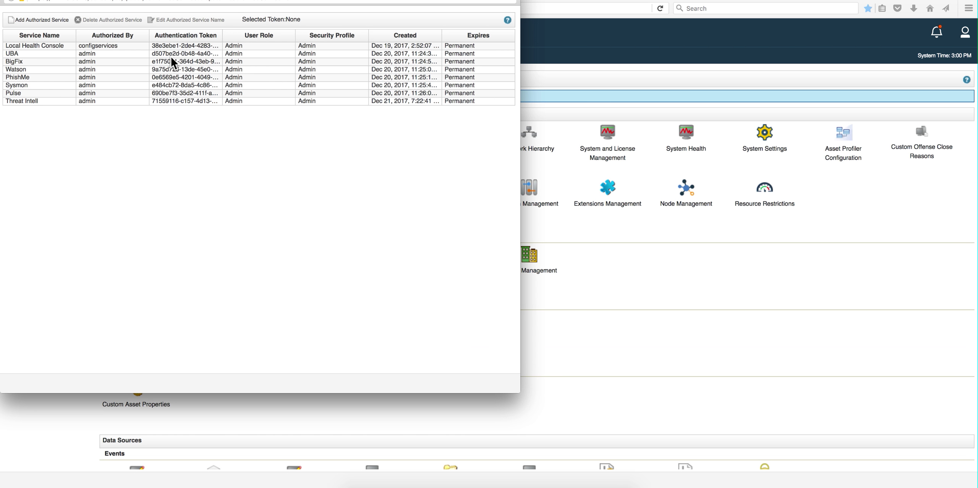
left_click(173, 45)
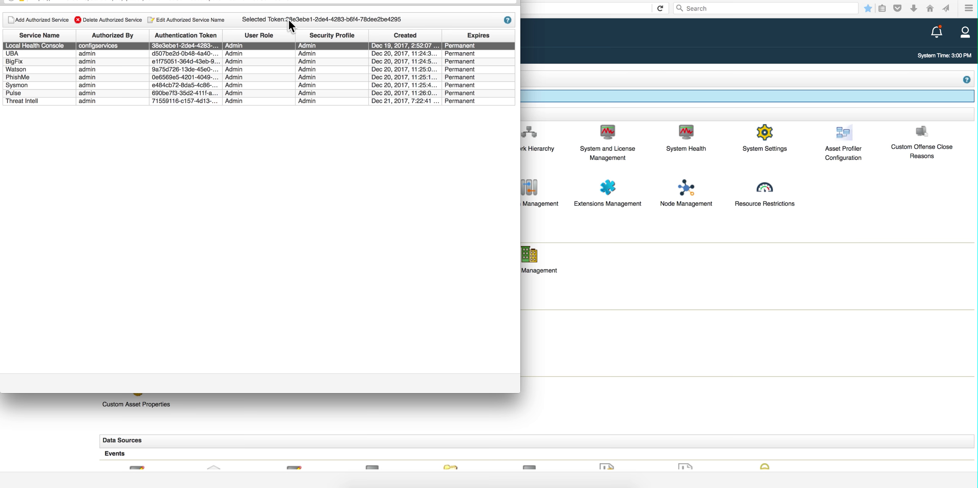
left_click_drag(381, 25, 400, 24)
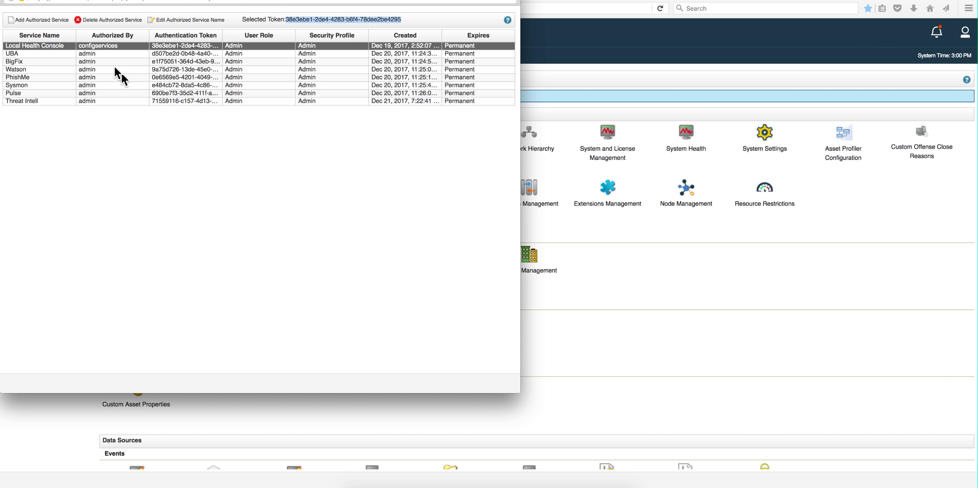
left_click(44, 23)
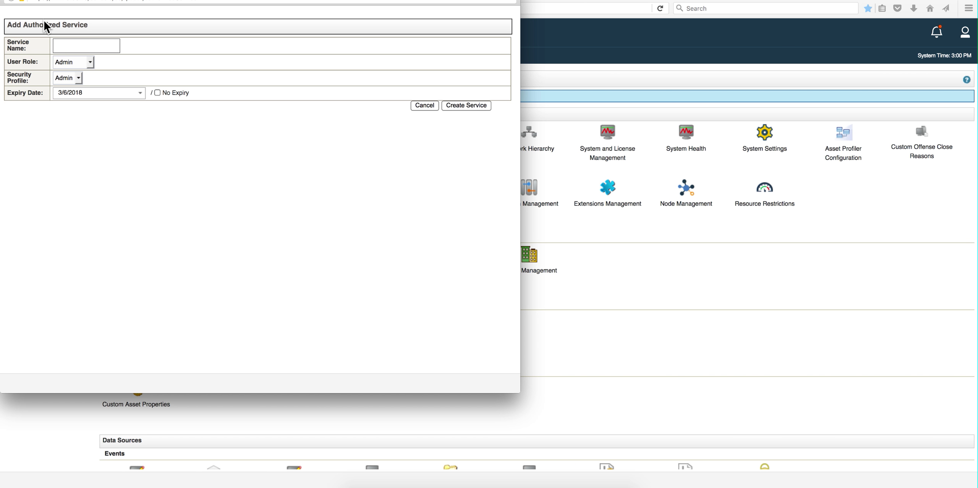
left_click(10, 1)
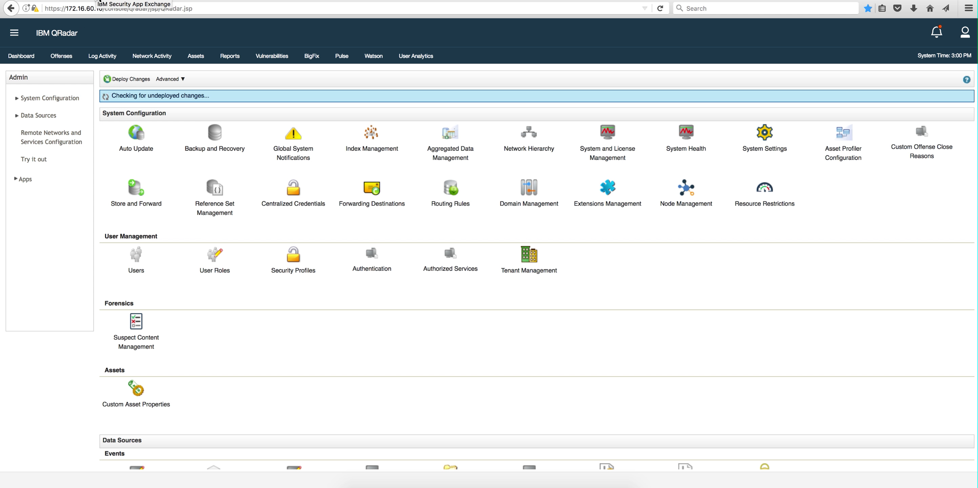
- Reopen the STIX/TAXII configured feeds list and show the Add Threat Feed options
left_click(99, 0)
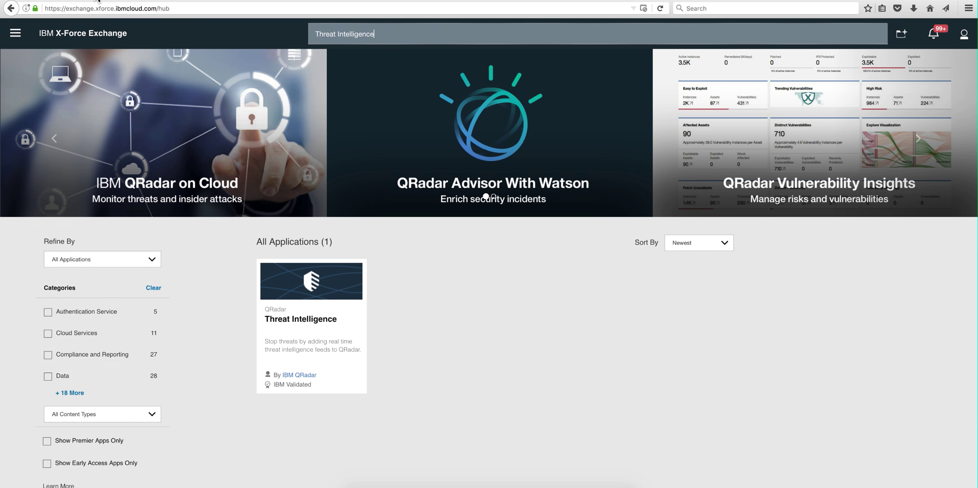
key("ctrl+Tab")
scroll(248, 232, "down", 10)
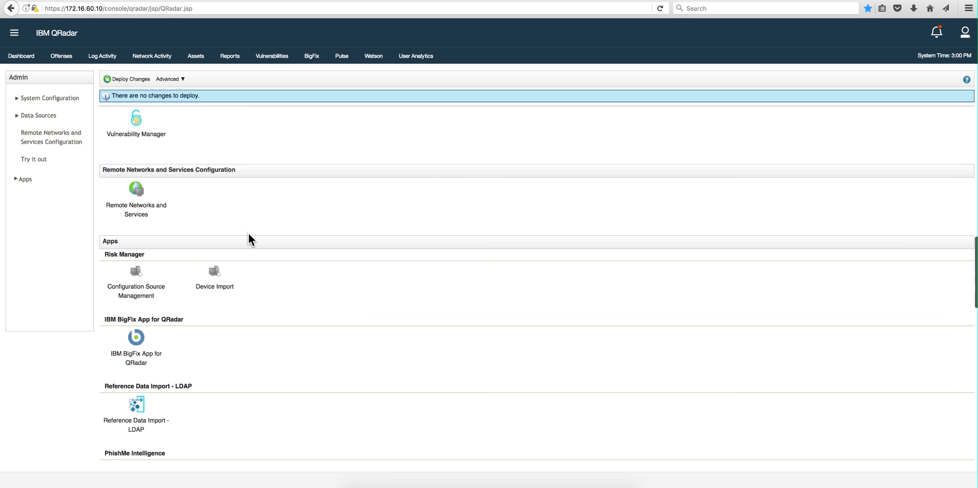
scroll(247, 232, "down", 8)
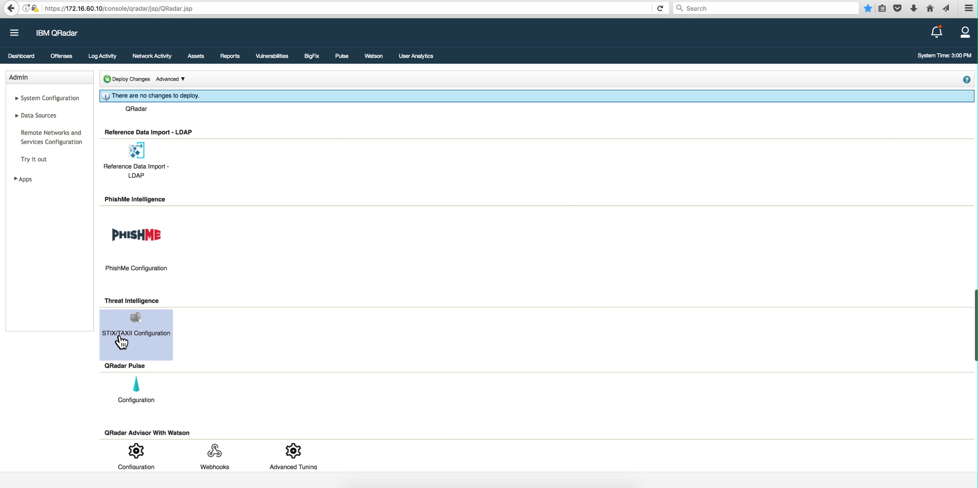
left_click(120, 337)
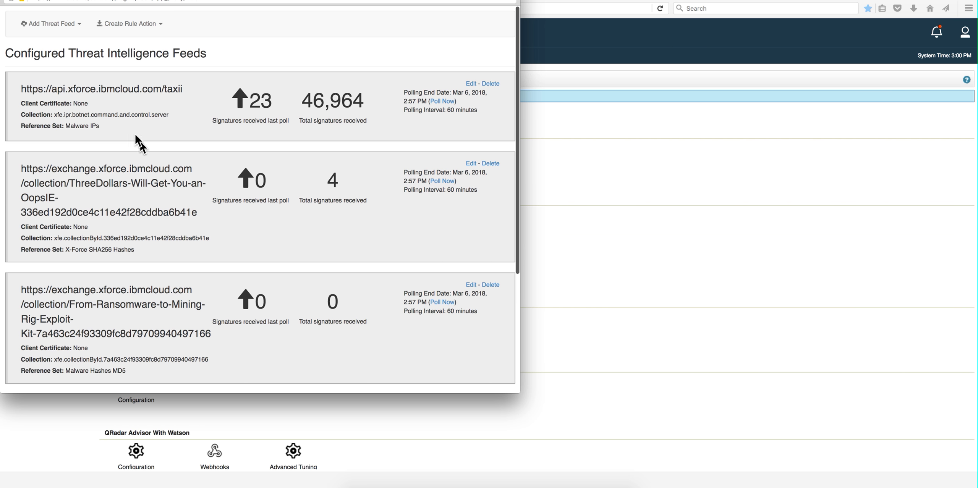
left_click(66, 27)
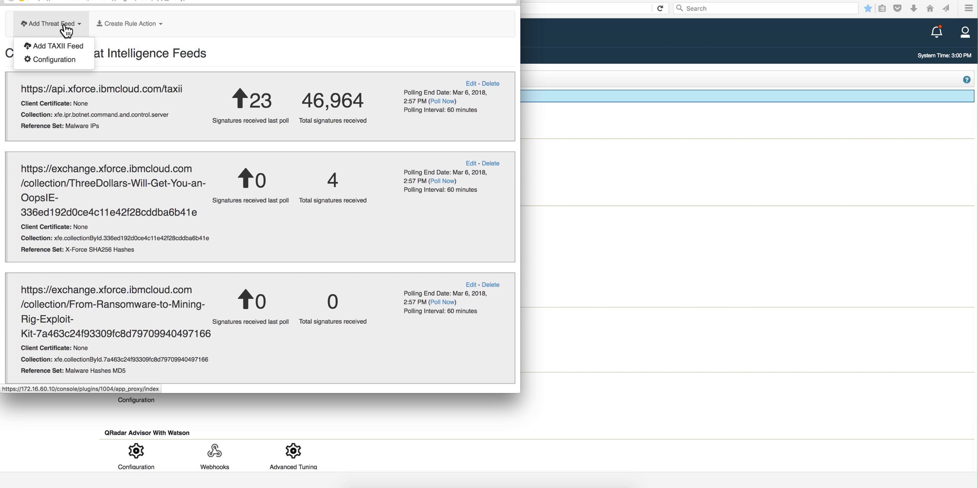
- Add a TAXII feed using the pasted X-Force collection URL with HTTP Basic authentication
left_click(60, 45)
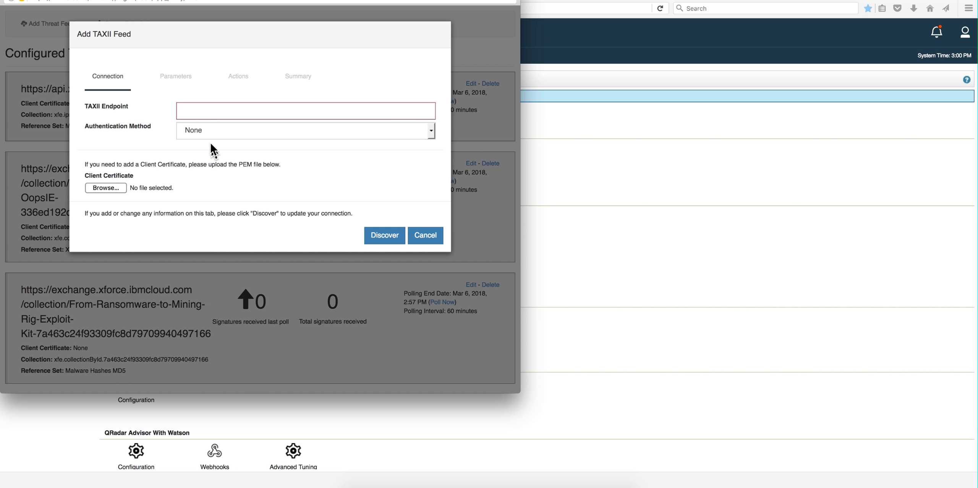
left_click(193, 107)
left_click(191, 107)
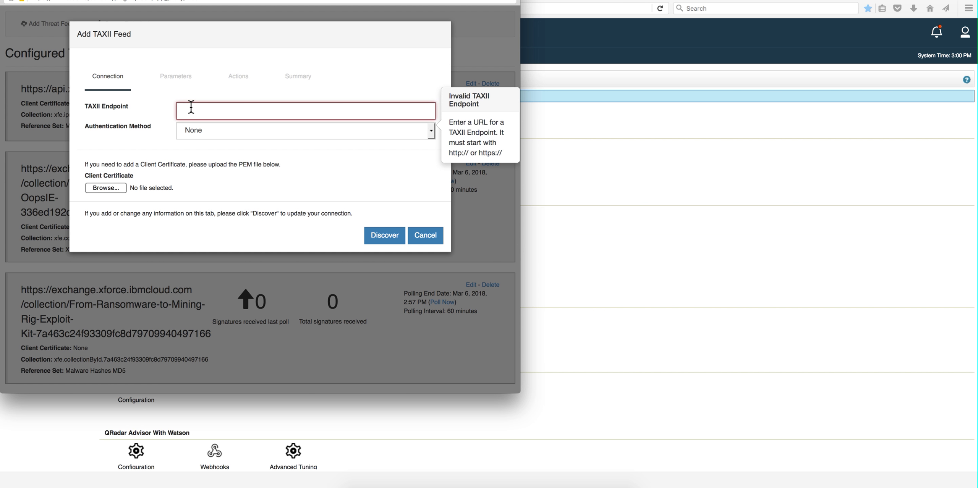
key("super+v")
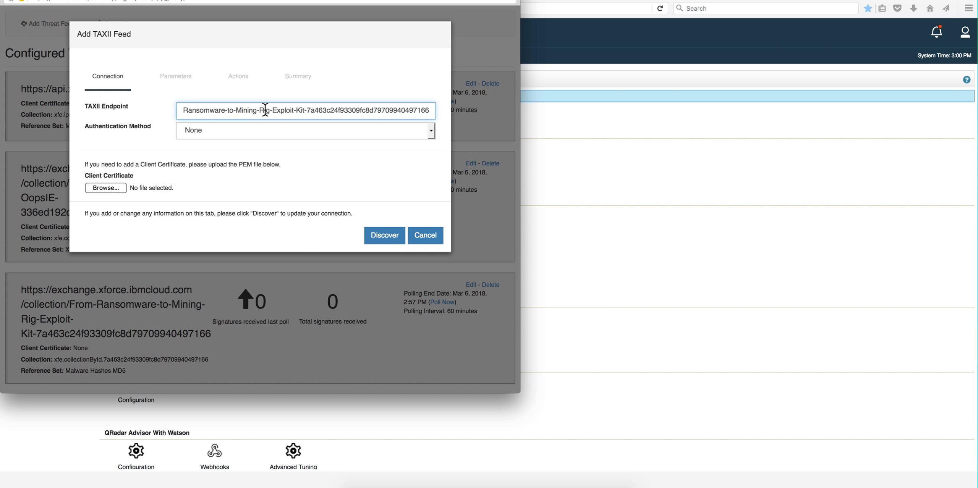
left_click(254, 131)
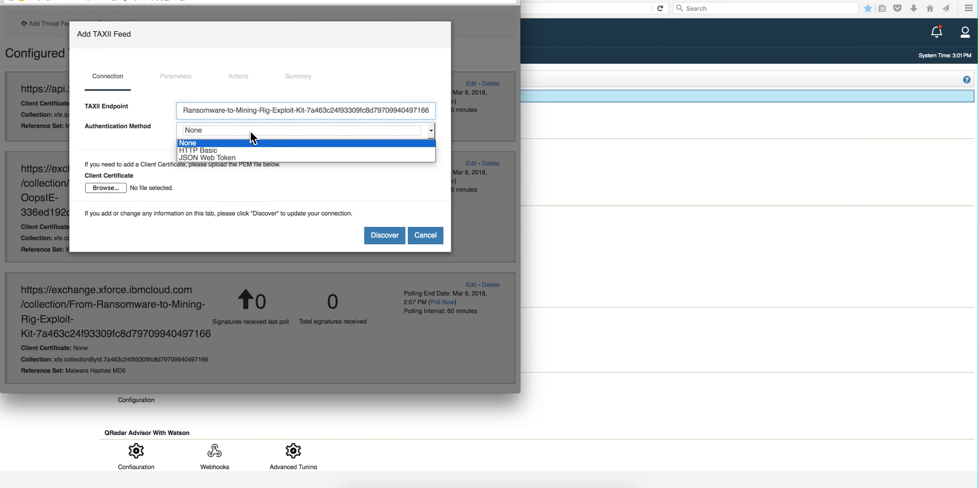
left_click(245, 150)
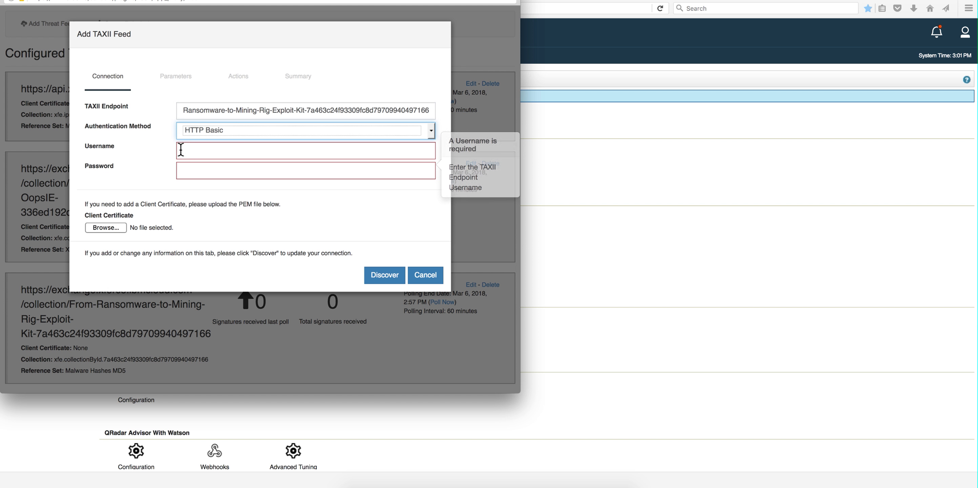
left_click(196, 152)
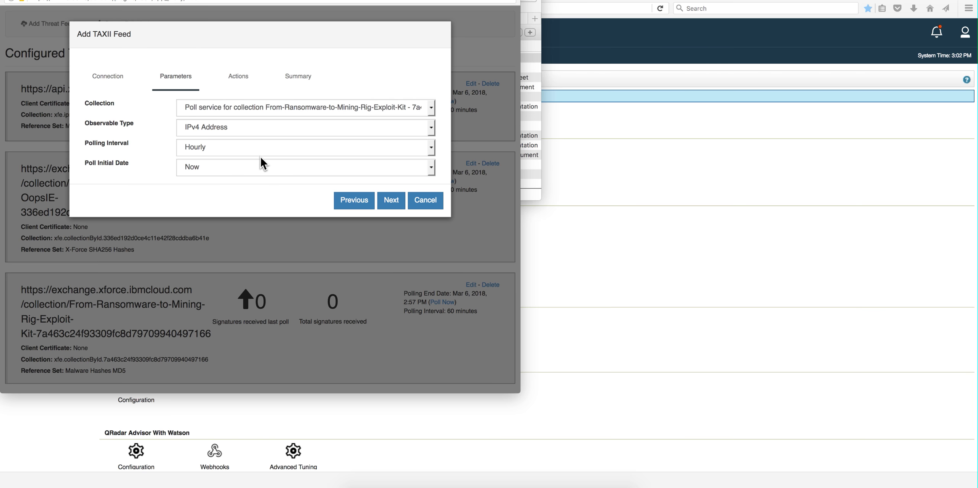
- Set File Hash observables, Daily polling and a '1 month ago' initial poll date
left_click(430, 129)
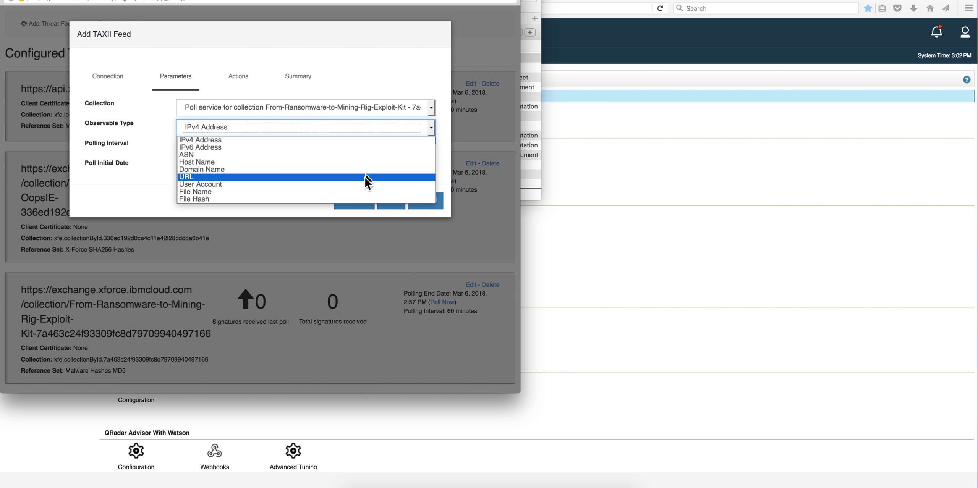
left_click(360, 199)
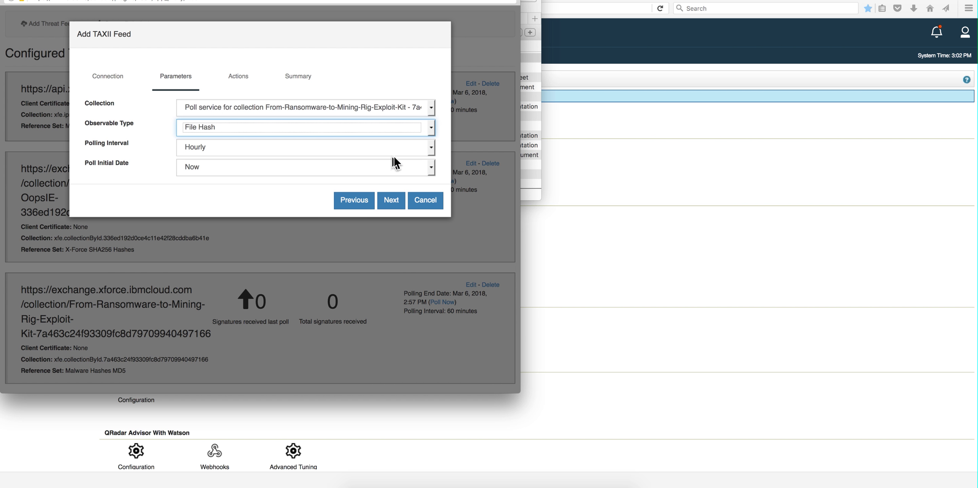
left_click(431, 148)
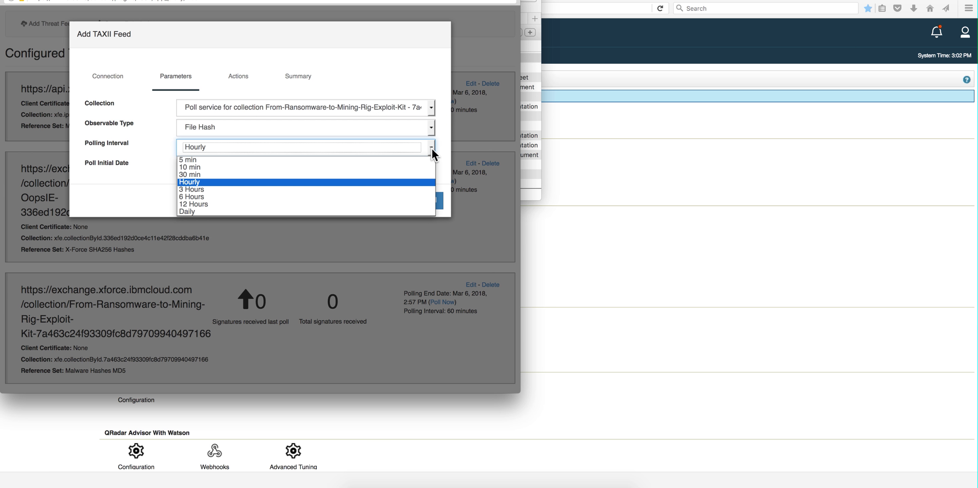
left_click(362, 212)
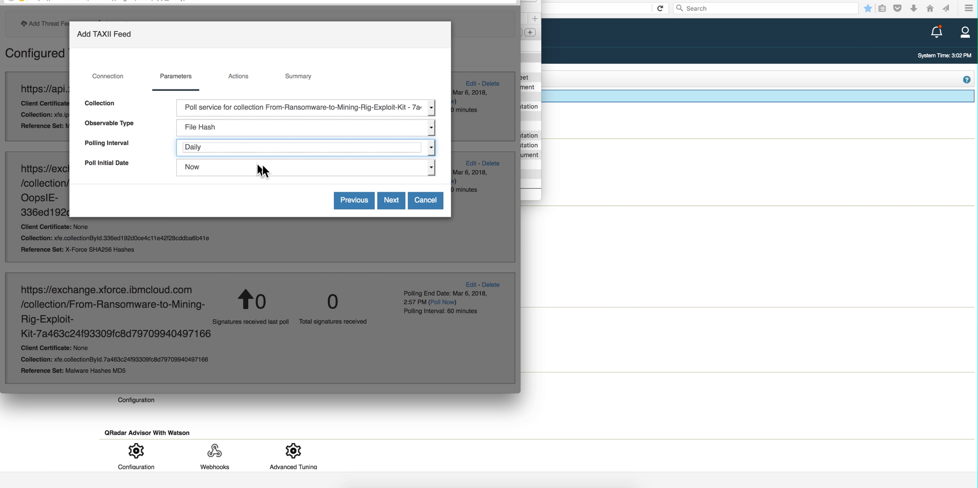
left_click(432, 168)
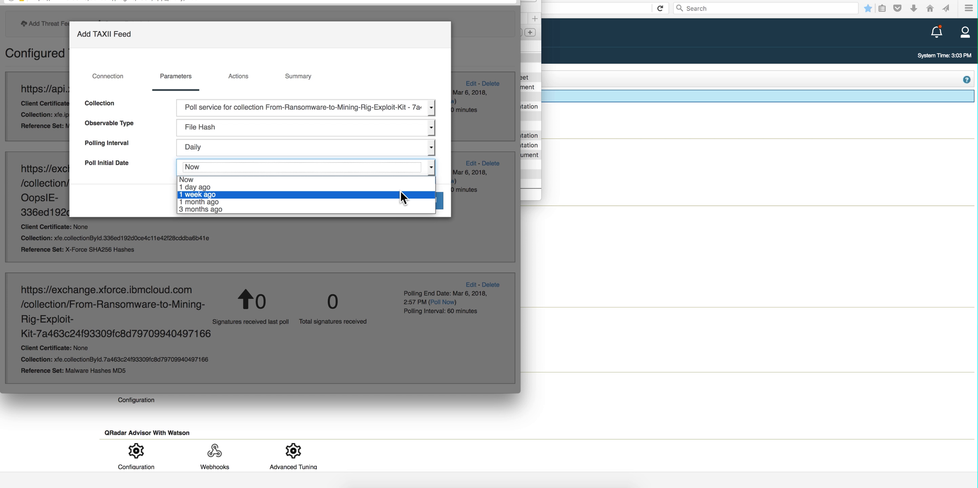
left_click(386, 202)
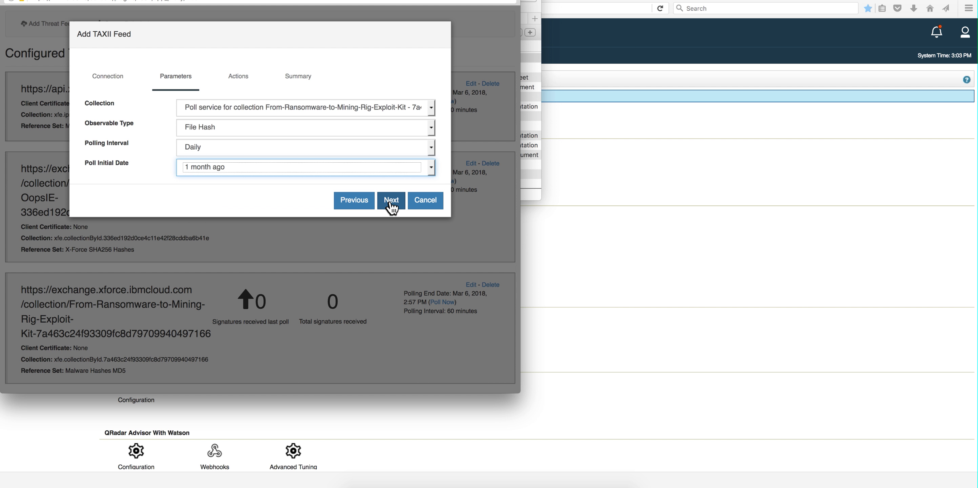
left_click(391, 202)
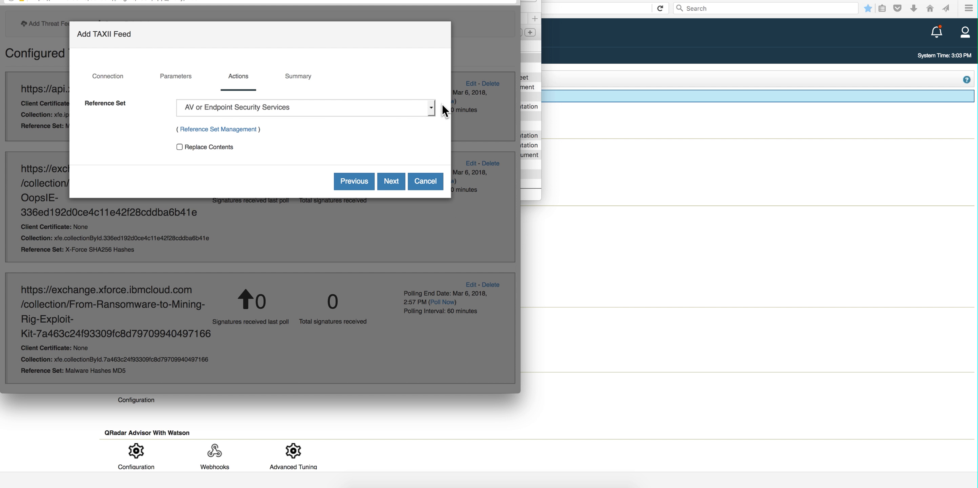
- Choose the Malware Hashes SHA reference set and save the feed after the summary
left_click(429, 107)
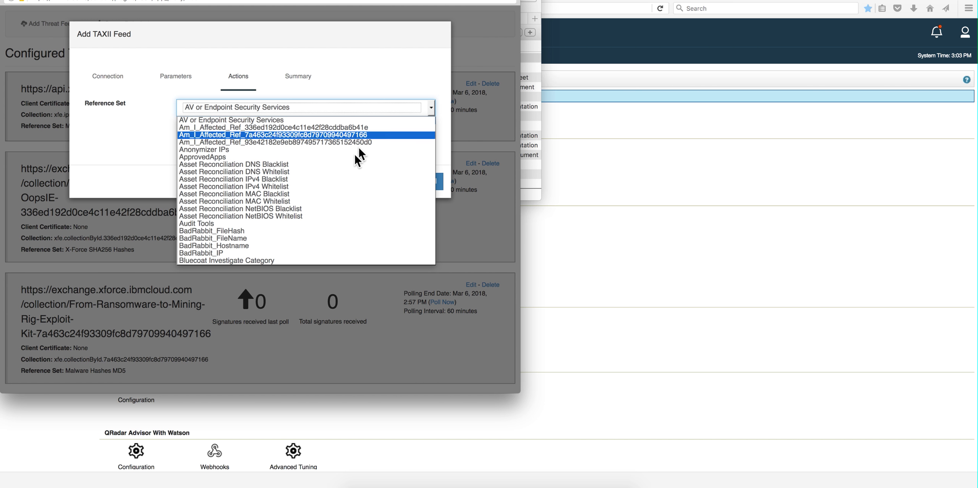
scroll(349, 169, "down", 5)
scroll(350, 168, "down", 10)
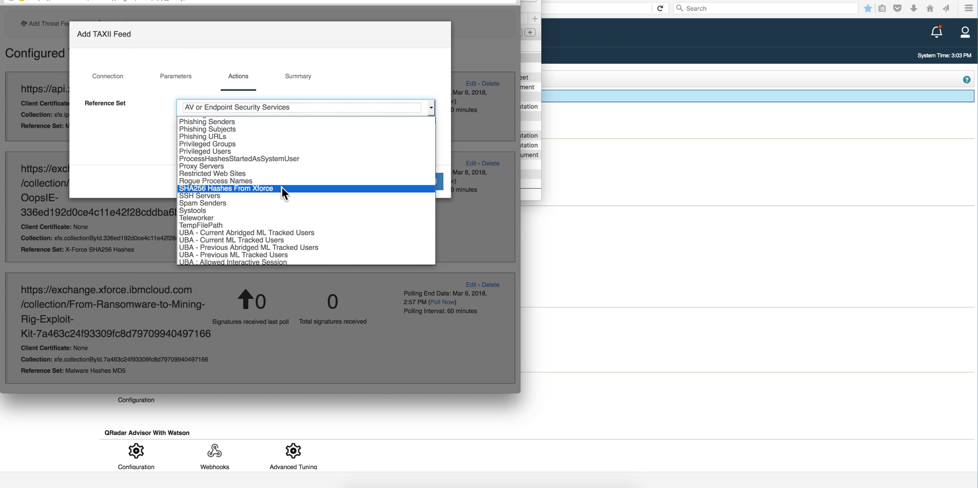
scroll(282, 187, "down", 10)
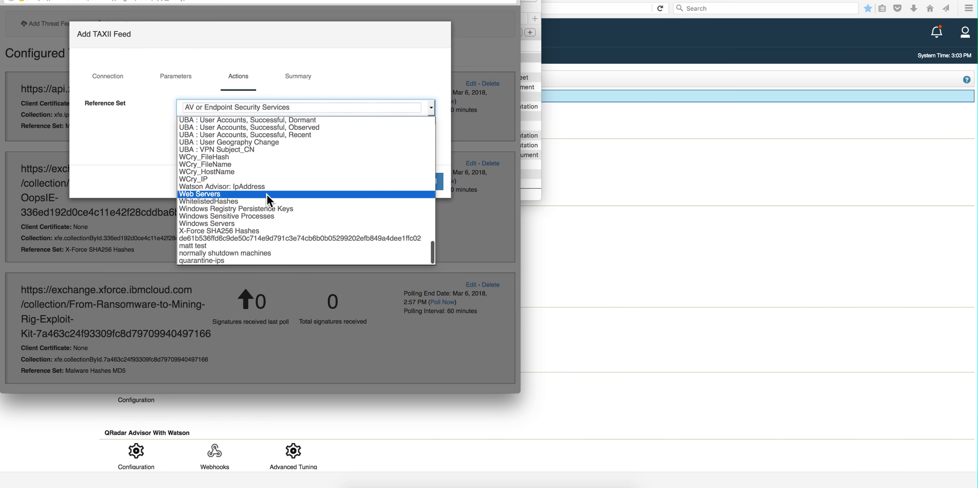
scroll(271, 191, "up", 3)
scroll(265, 193, "up", 8)
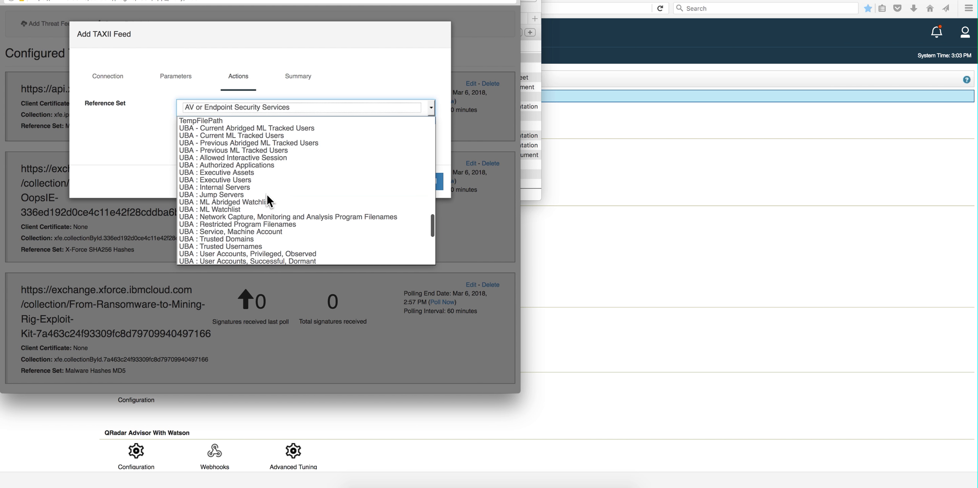
scroll(266, 192, "up", 8)
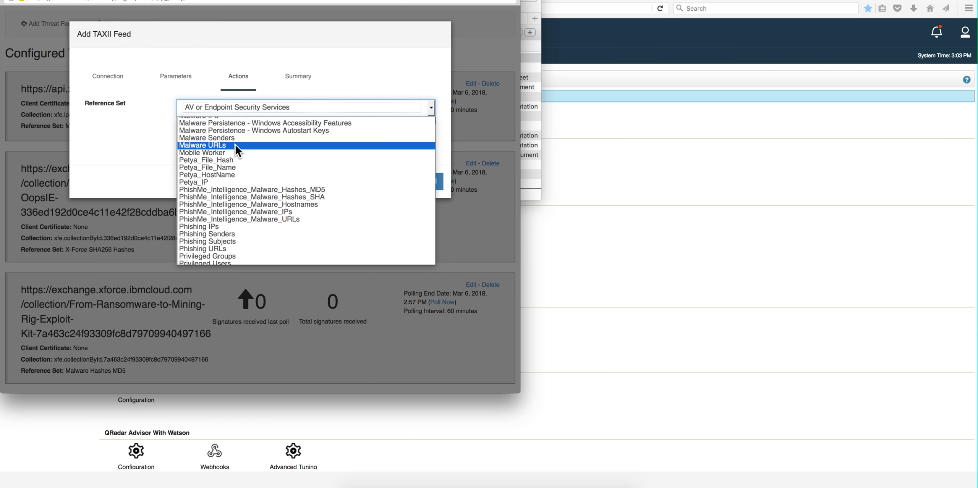
scroll(236, 144, "up", 3)
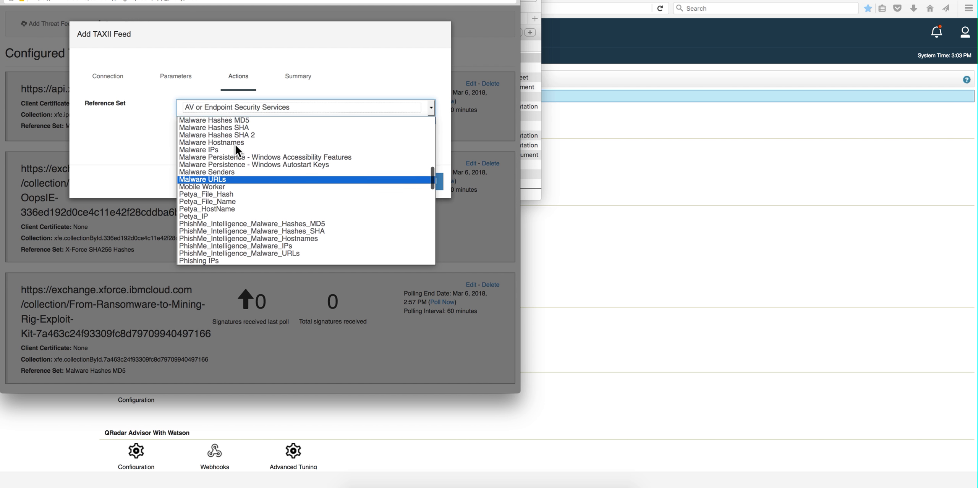
scroll(235, 143, "up", 2)
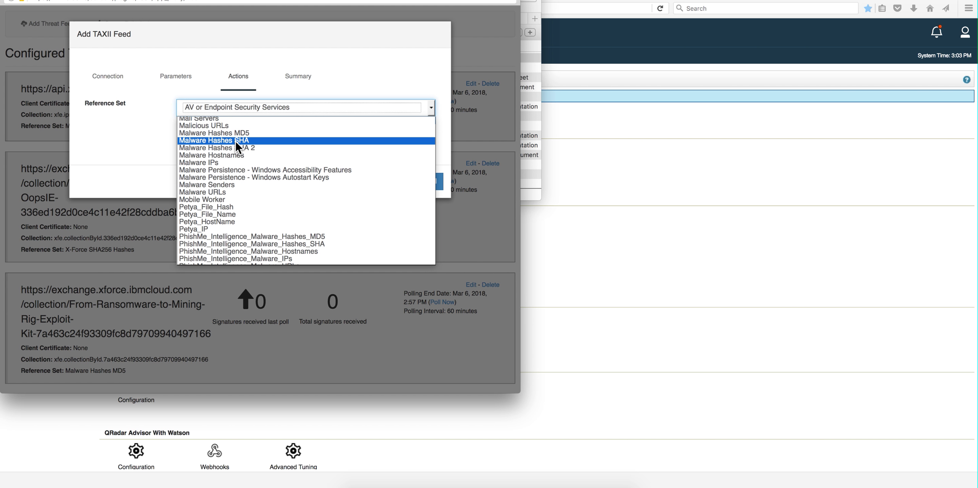
left_click(236, 140)
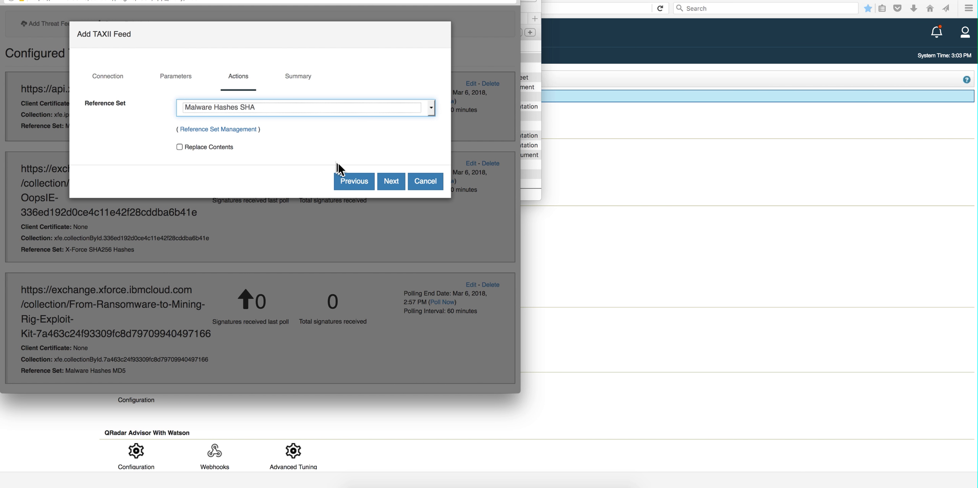
left_click(391, 183)
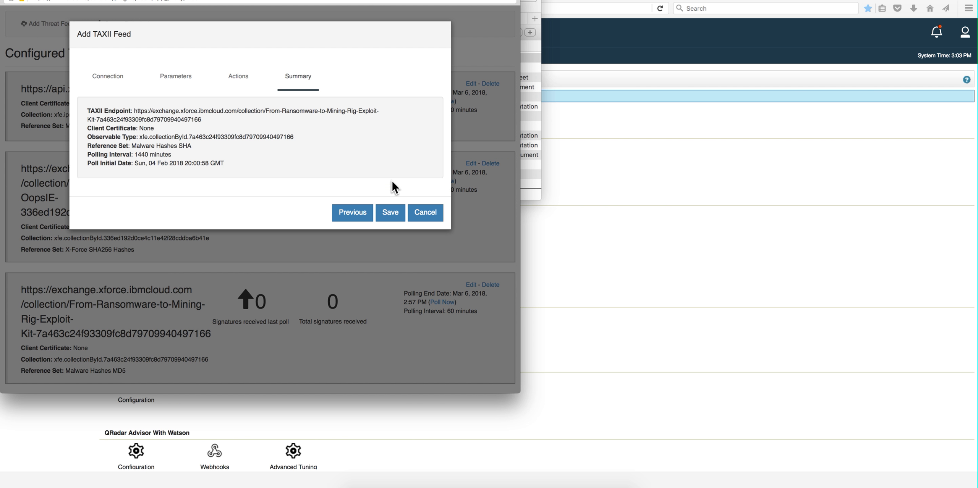
left_click(391, 212)
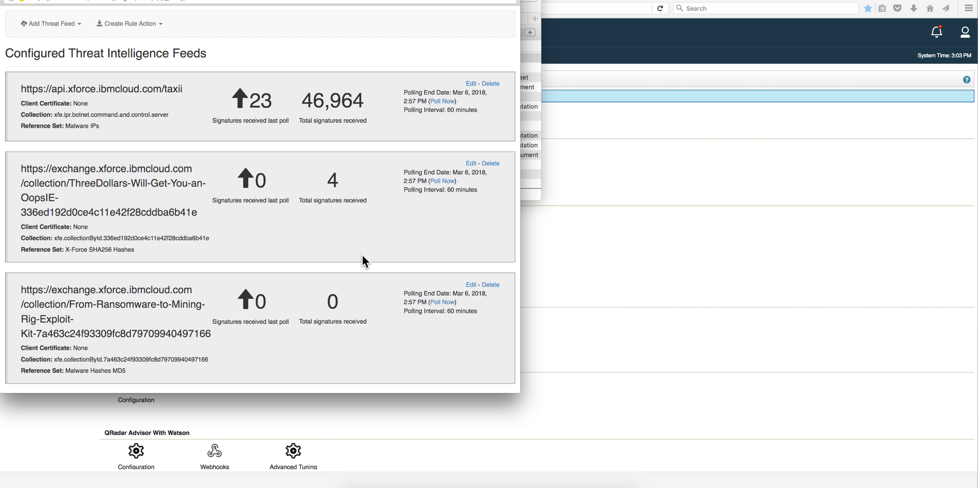
- Run Poll Now on the new Malware Hashes SHA feed
scroll(362, 253, "down", 10)
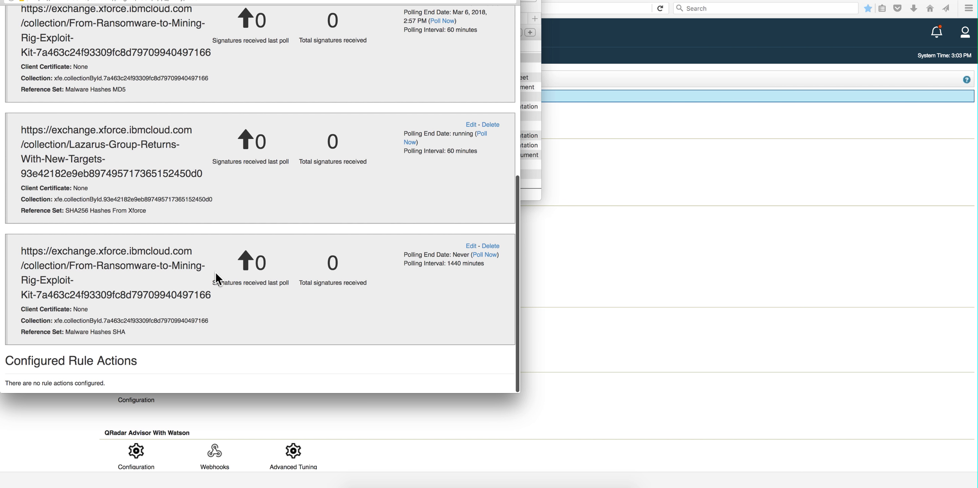
left_click(479, 255)
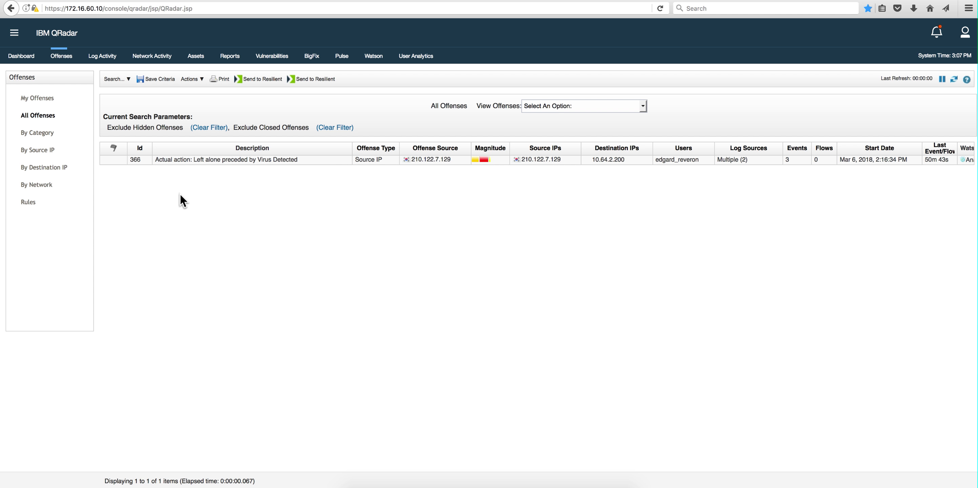
- Select offense 366 in All Offenses and open its summary
left_click(209, 157)
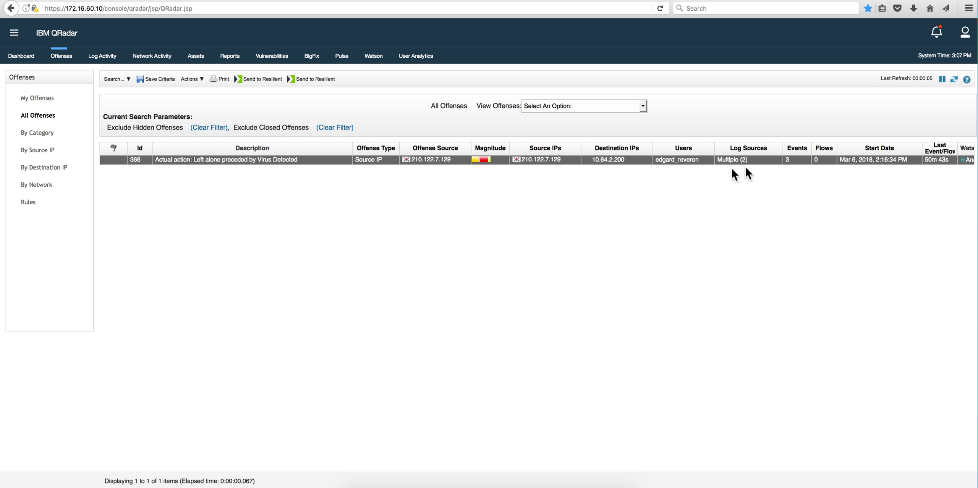
double_click(287, 160)
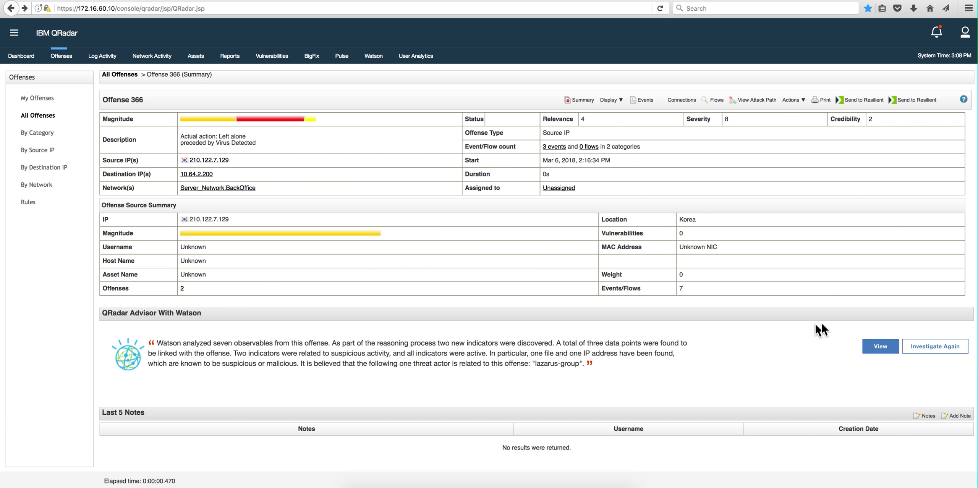
- Open offense 366's full Watson analysis graph and expand its Reference Sets export options
left_click(882, 348)
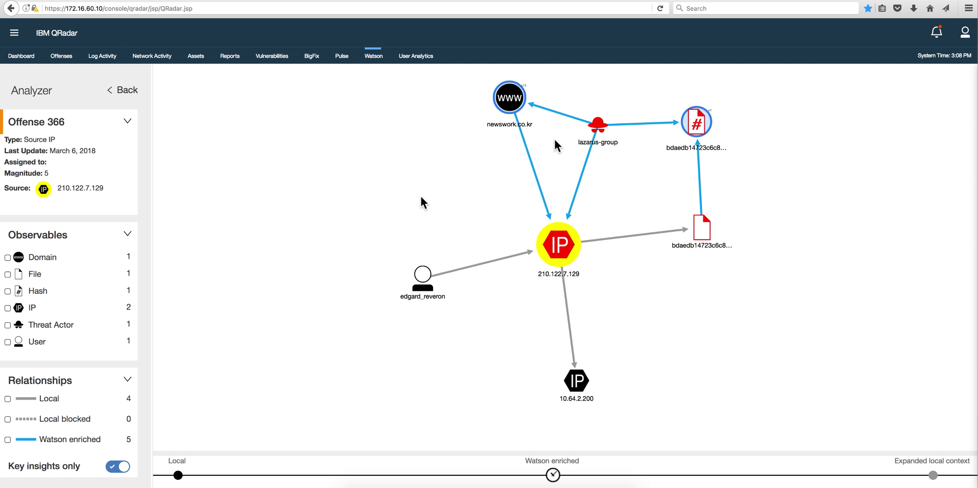
scroll(190, 356, "down", 3)
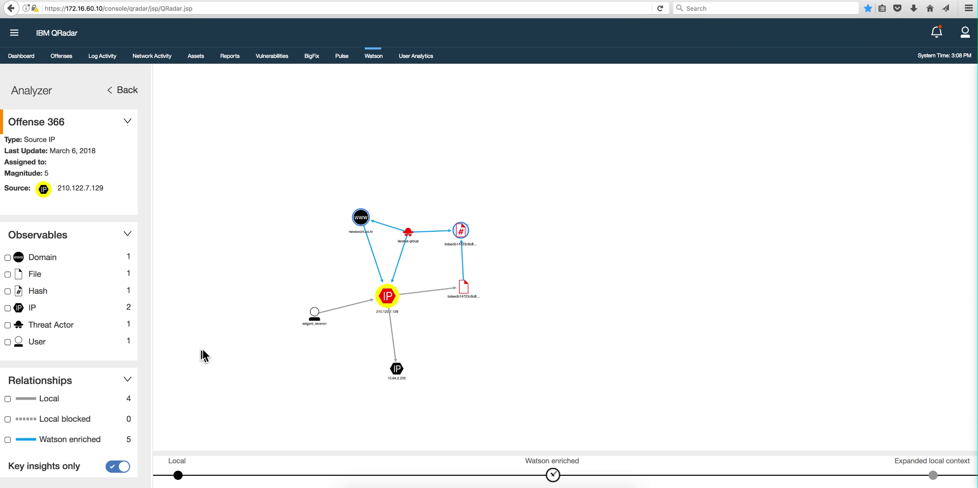
scroll(64, 314, "down", 4)
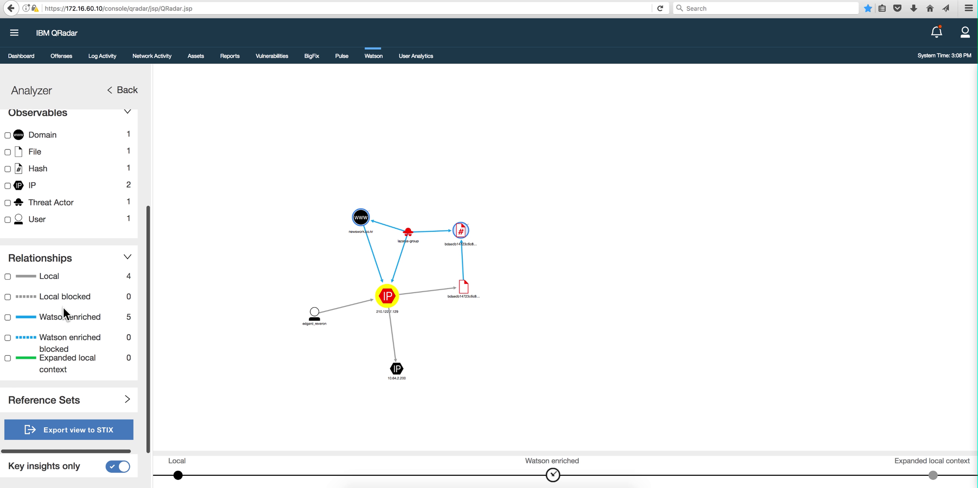
left_click(72, 435)
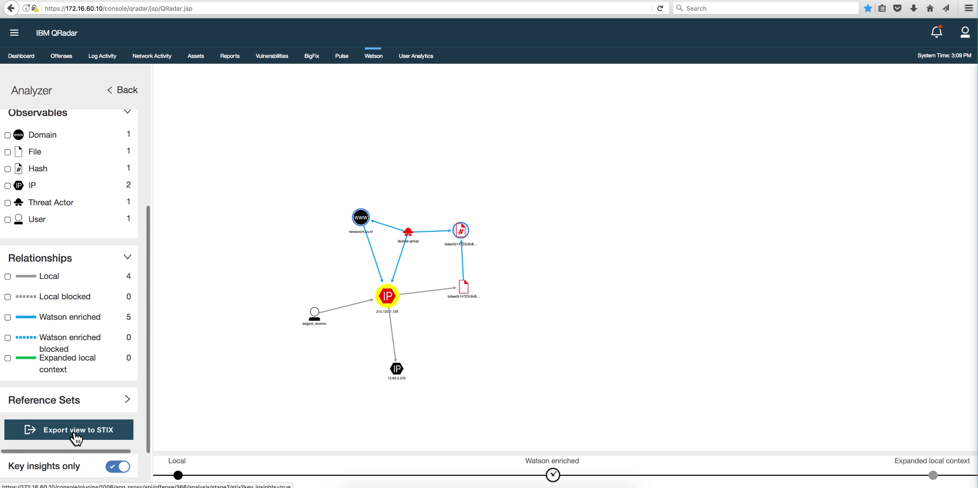
left_click(129, 399)
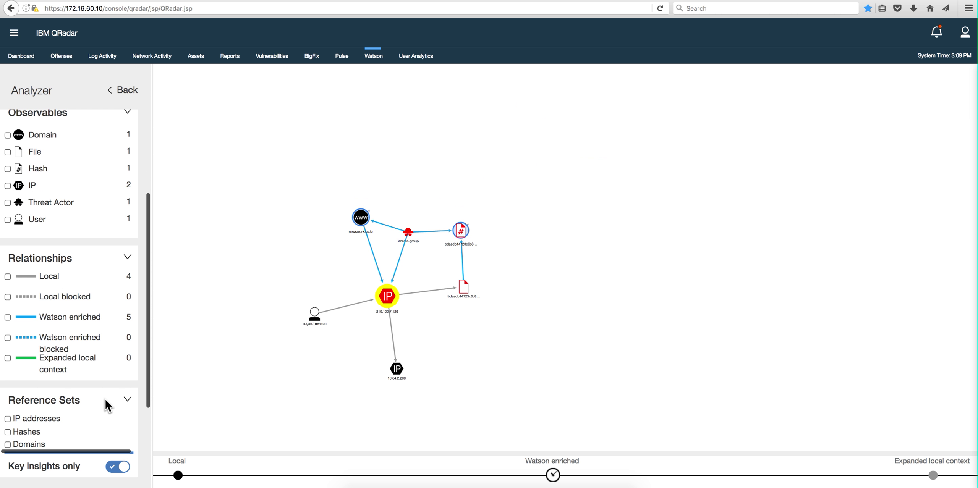
scroll(105, 398, "down", 2)
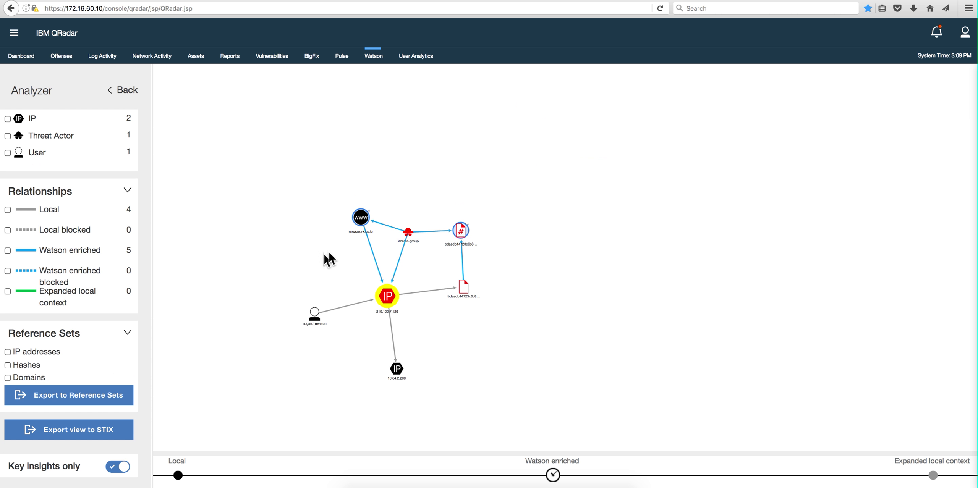
- Review lazarus-group's three open source intelligence references, then clear the node focus
left_click(409, 233)
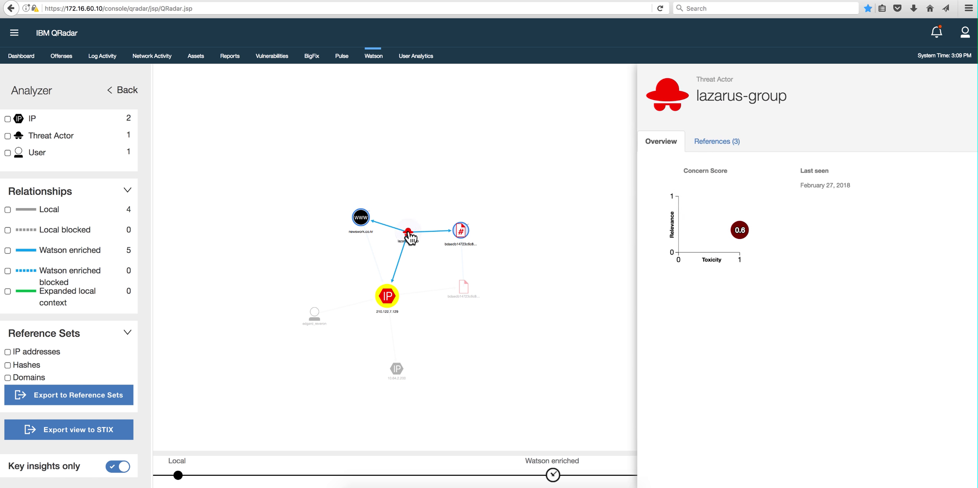
left_click(691, 149)
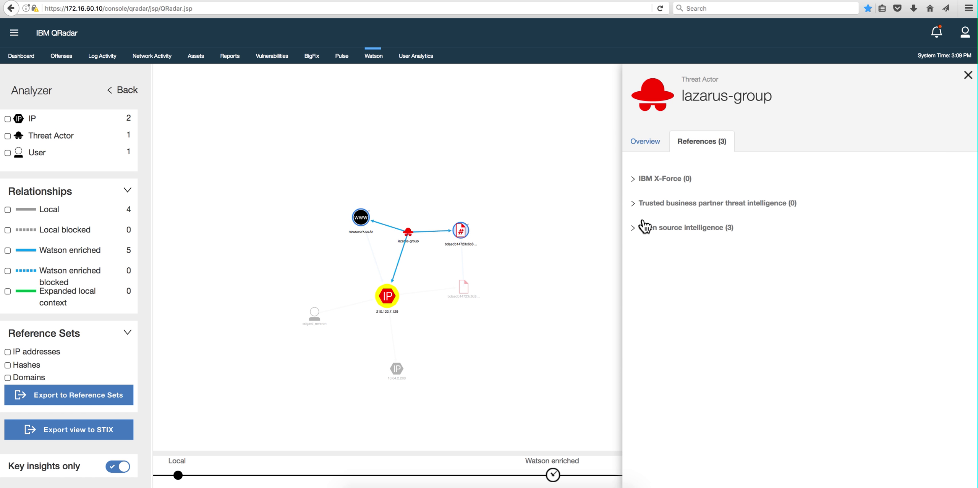
left_click(635, 230)
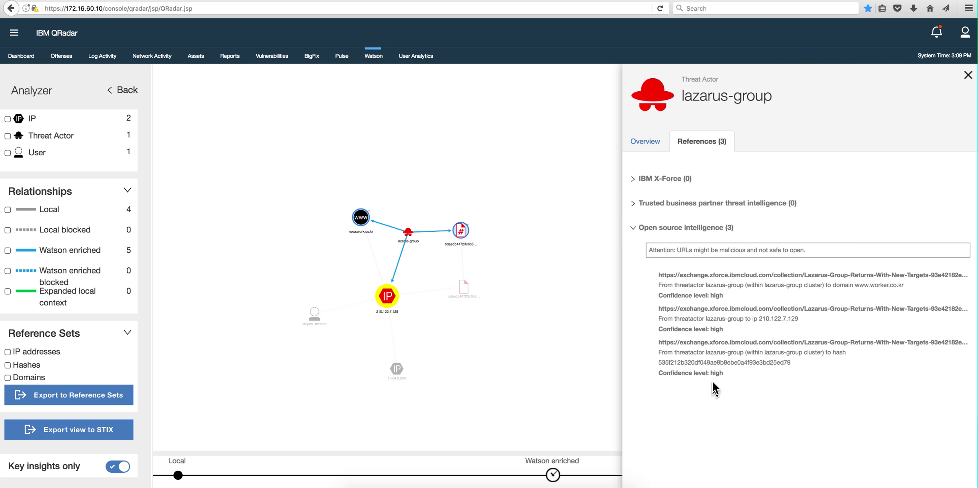
left_click(482, 360)
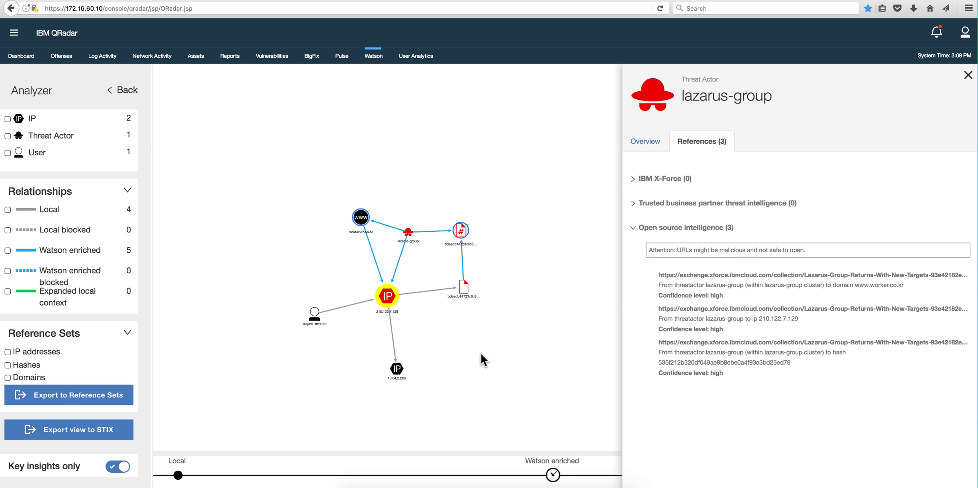